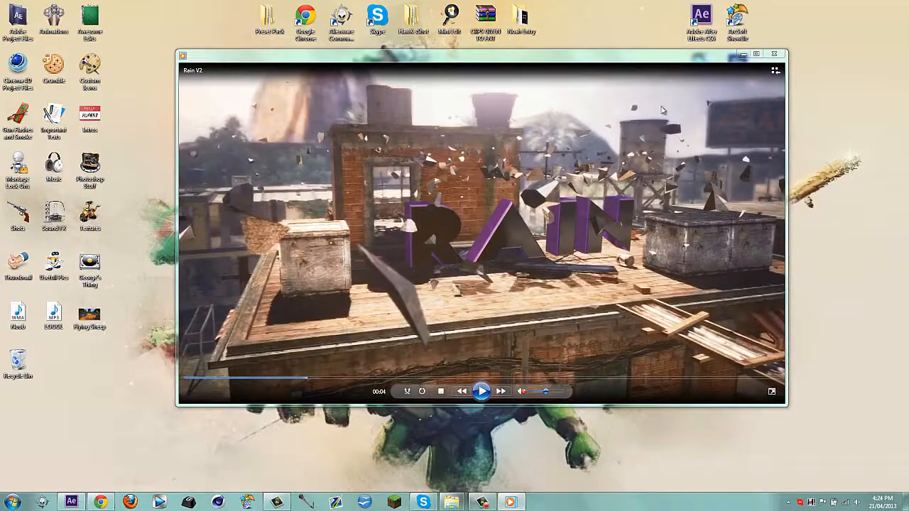
# - Play and pause the unCopy4u Entry clip from the Awesome Edits folder, then clear the video and folder windows away
pyautogui.click(308, 151)
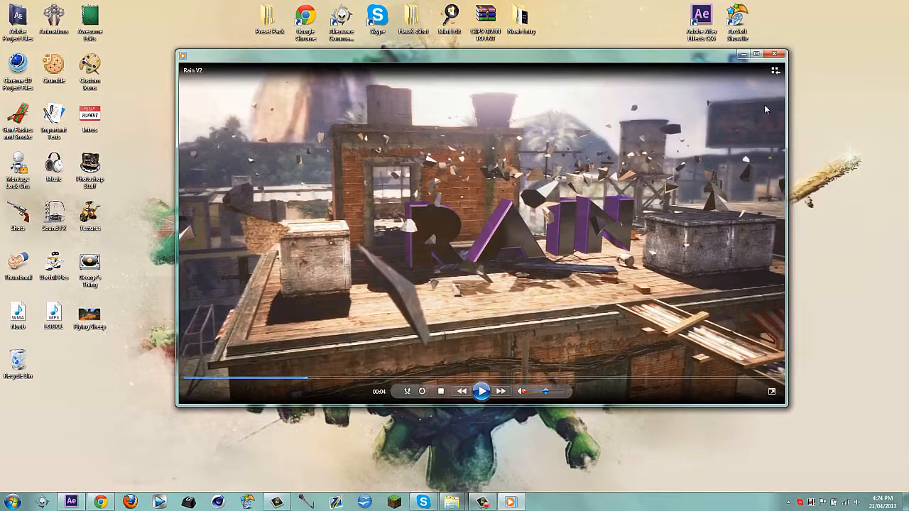
pyautogui.click(741, 55)
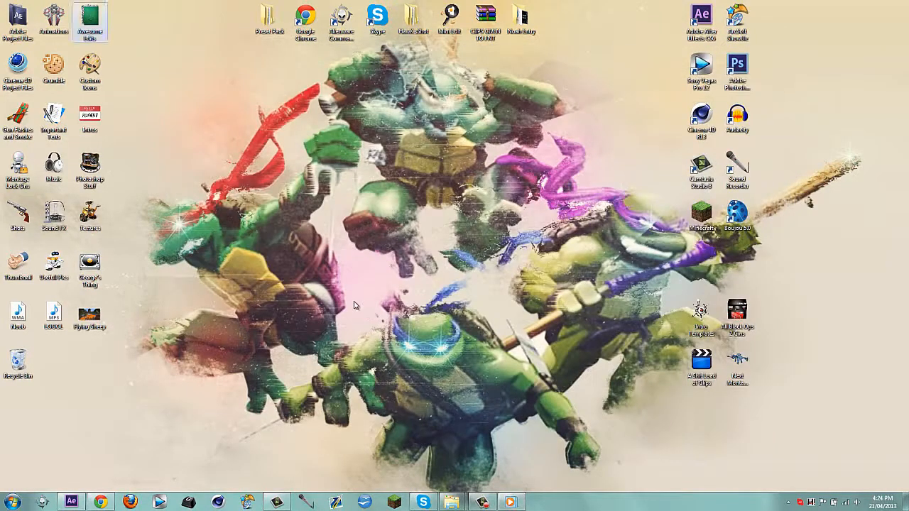
pyautogui.doubleClick(89, 17)
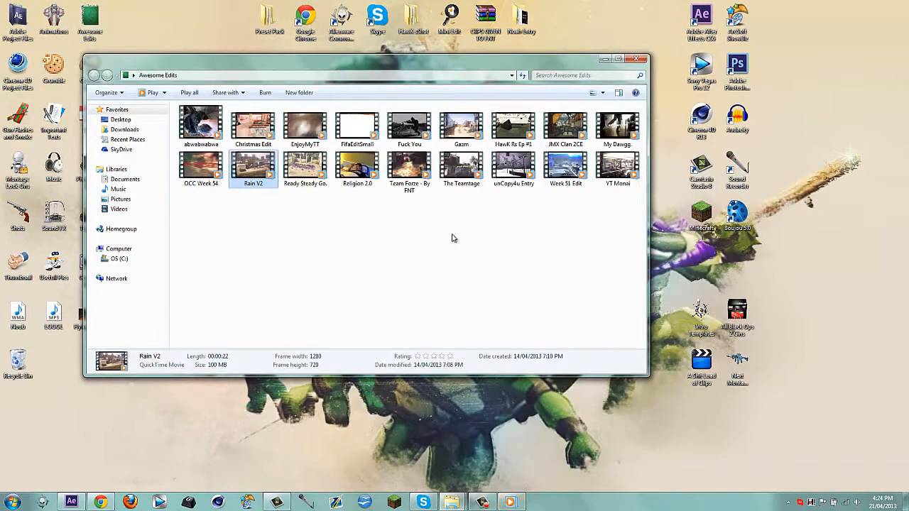
pyautogui.doubleClick(506, 164)
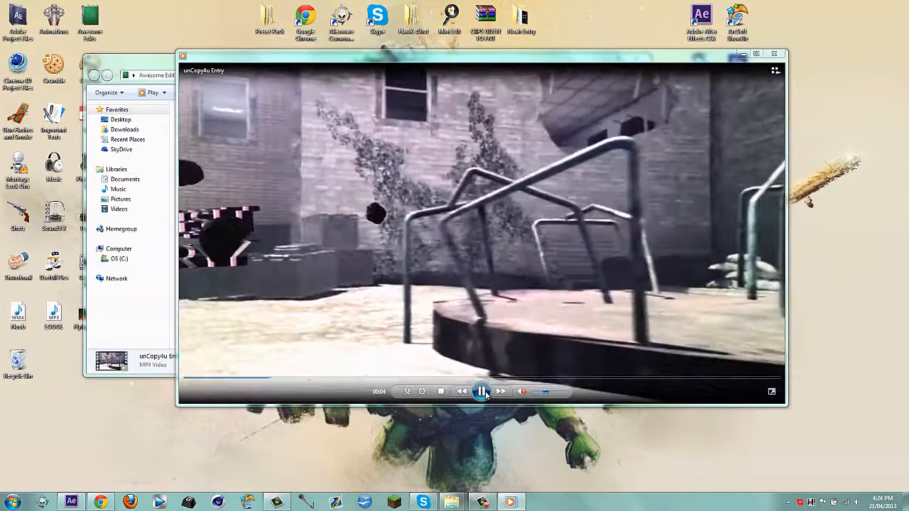
pyautogui.click(482, 391)
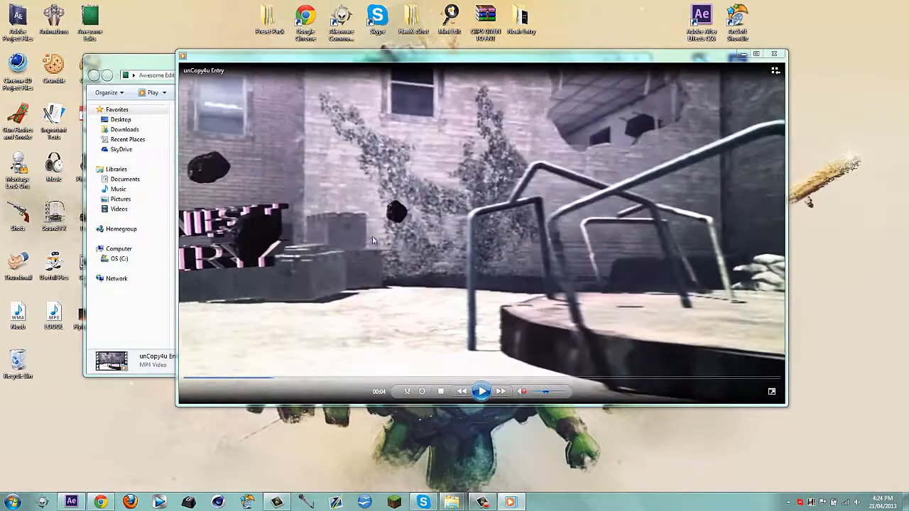
pyautogui.click(482, 391)
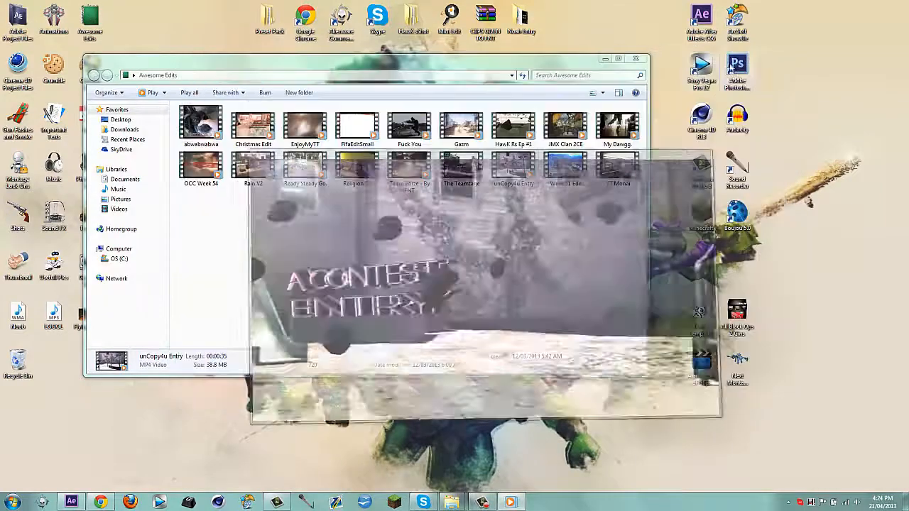
pyautogui.click(743, 55)
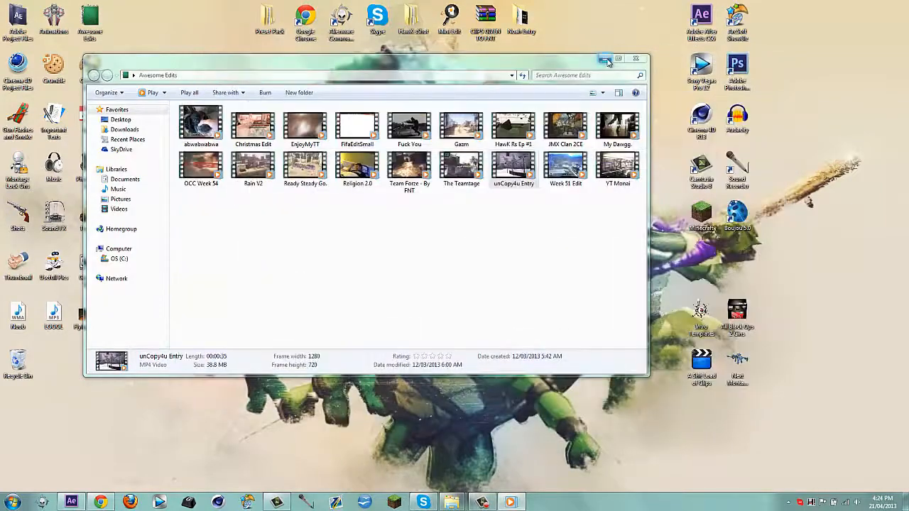
pyautogui.click(603, 59)
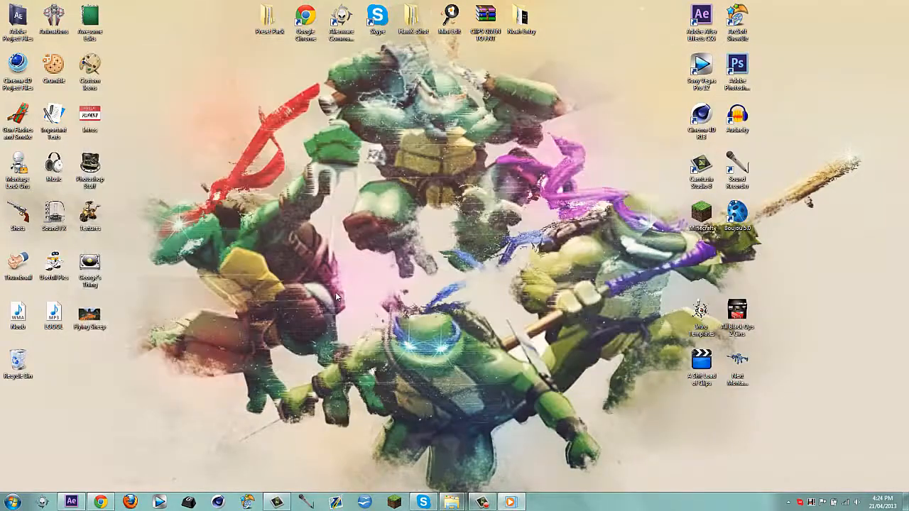
# - Switch to After Effects and collapse the expanded properties of the Element and Track Null 1 layers in the timeline
pyautogui.click(71, 502)
pyautogui.scroll(3, 30, 374)
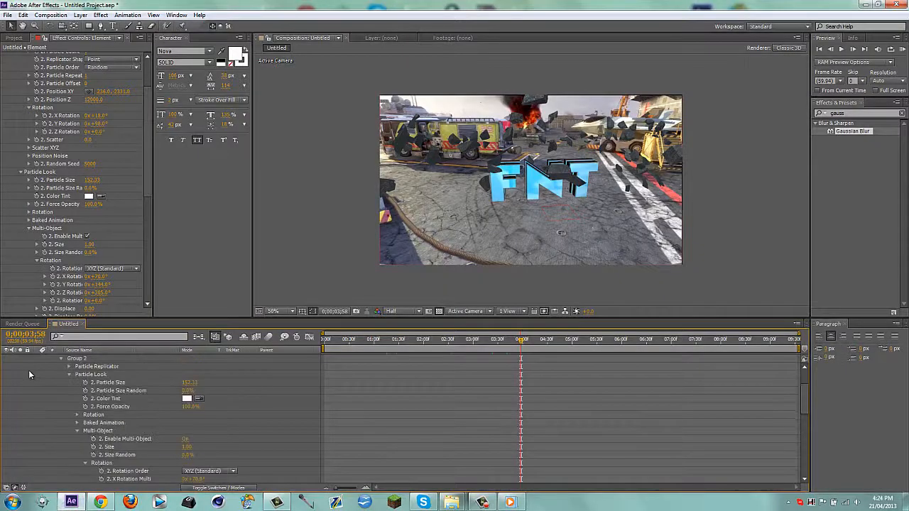
pyautogui.scroll(3, 32, 374)
pyautogui.click(39, 367)
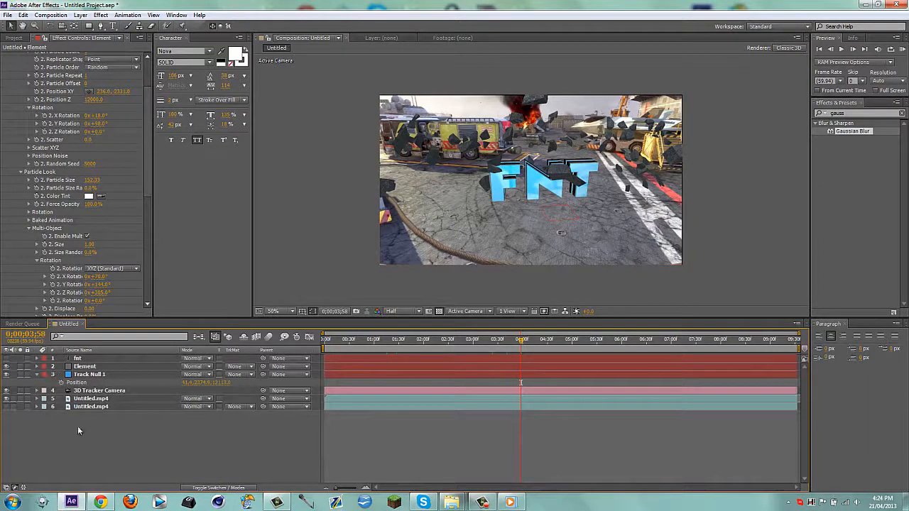
pyautogui.click(36, 376)
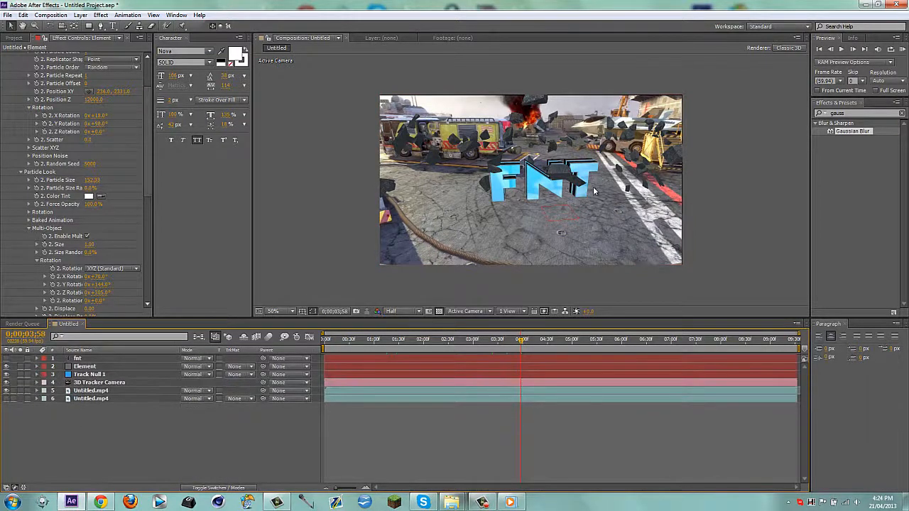
pyautogui.scroll(2, 610, 207)
pyautogui.scroll(-4, 561, 270)
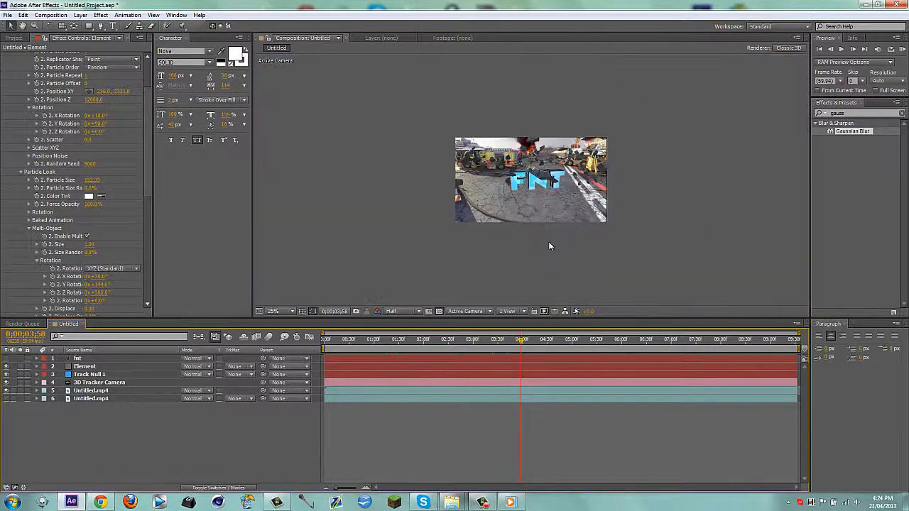
pyautogui.scroll(2, 554, 216)
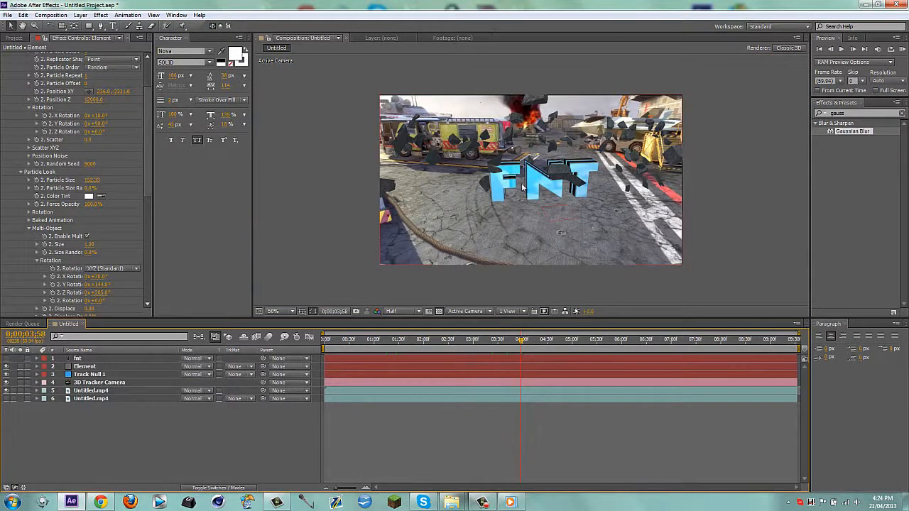
# - Reset the Element effect on the Element layer to its default settings
pyautogui.click(85, 367)
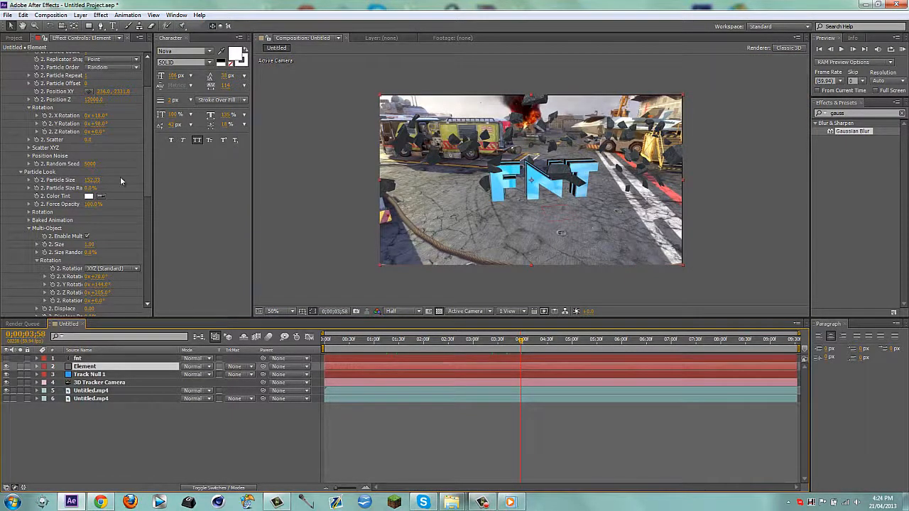
pyautogui.scroll(3, 121, 180)
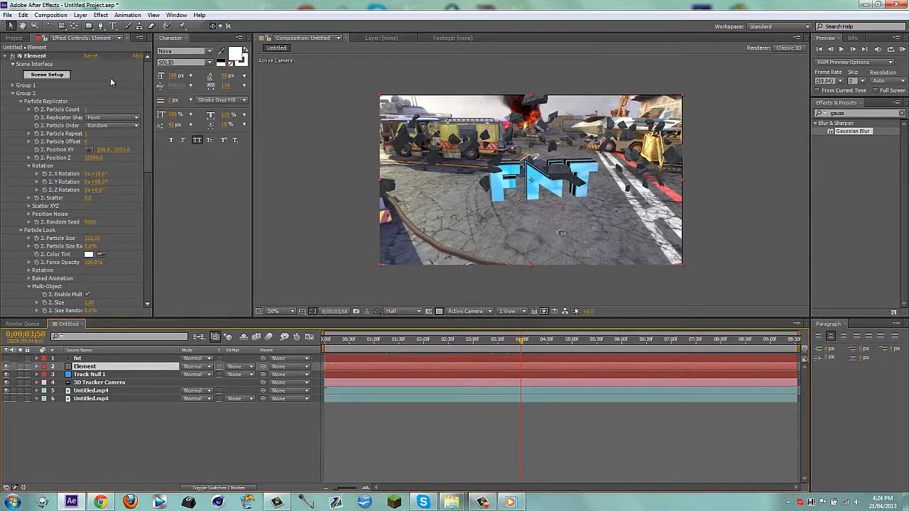
pyautogui.click(5, 57)
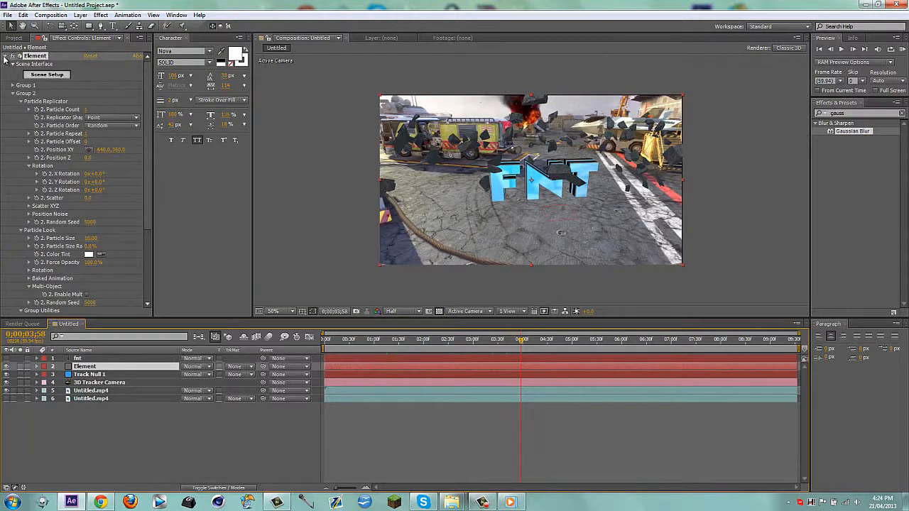
pyautogui.hotkey('ctrl', 'z')
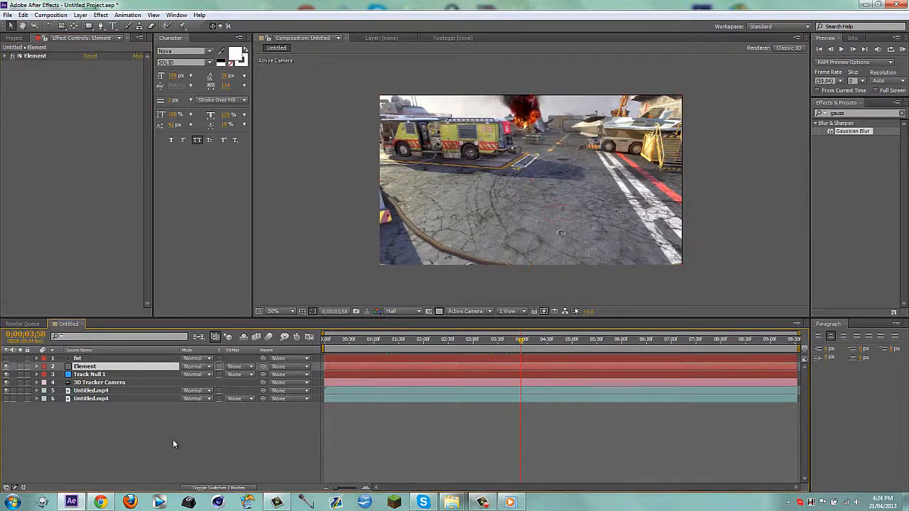
# - Assign the layer 6 Untitled.mp4 footage as Layer 1 of the Element effect's custom texture maps
pyautogui.click(172, 442)
pyautogui.click(90, 367)
pyautogui.click(4, 57)
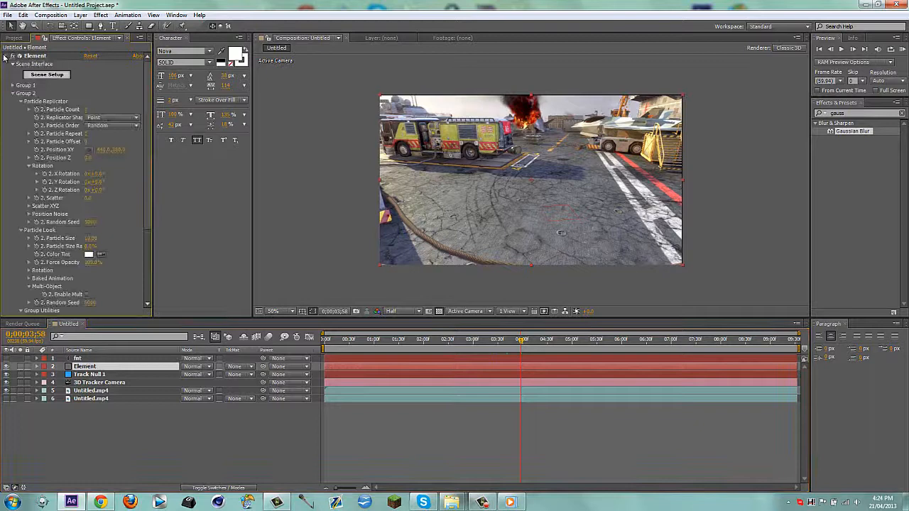
pyautogui.click(13, 94)
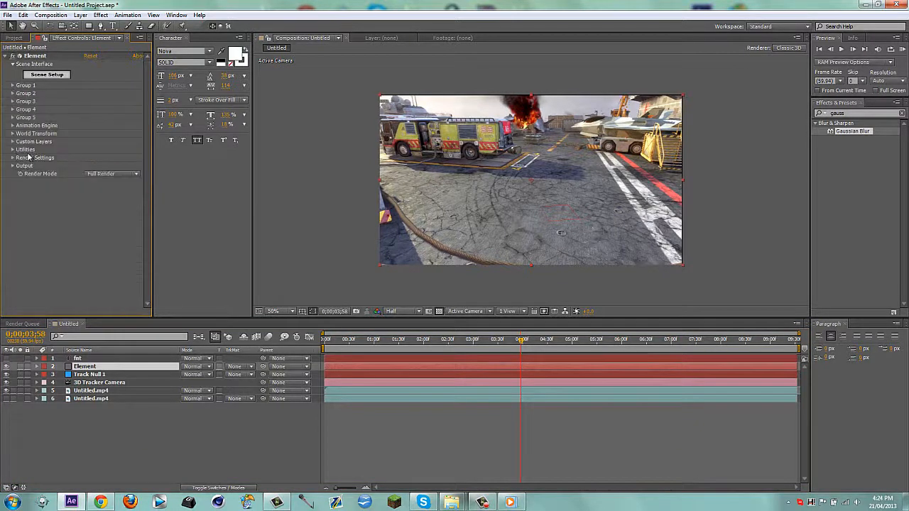
pyautogui.click(13, 142)
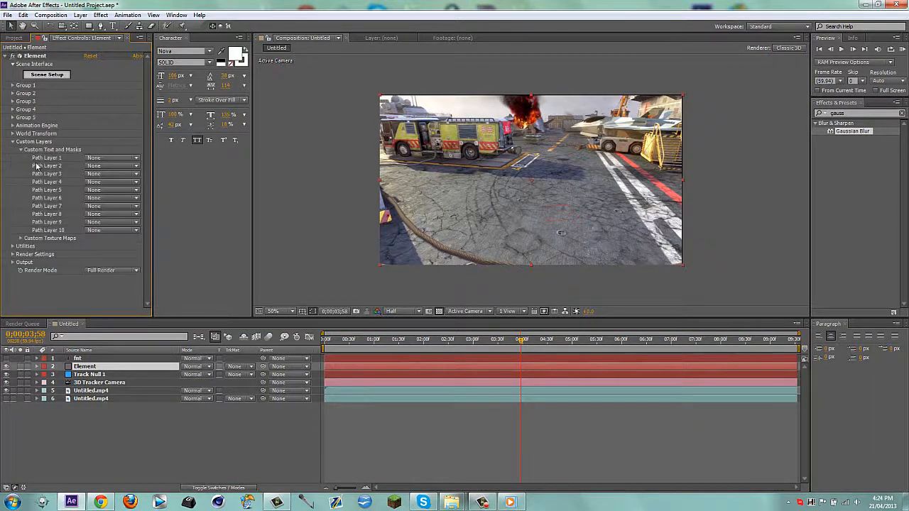
pyautogui.click(22, 238)
pyautogui.click(112, 239)
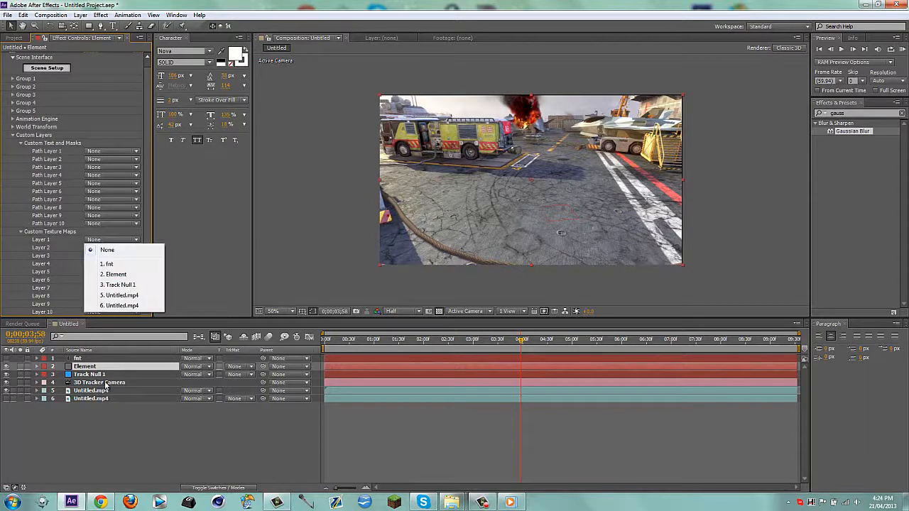
pyautogui.click(122, 305)
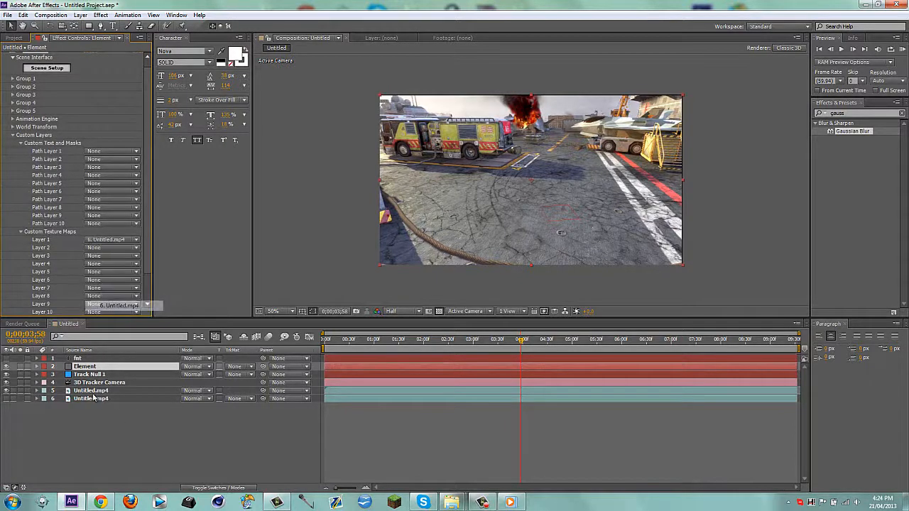
# - Assign the fnt text layer as Path Layer 1 of the Element effect's custom text and masks
pyautogui.click(21, 232)
pyautogui.click(112, 158)
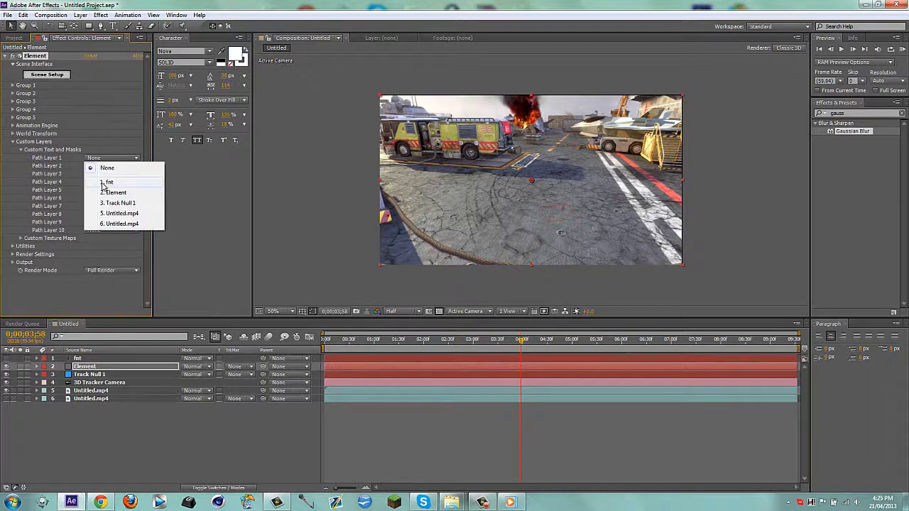
pyautogui.click(101, 181)
pyautogui.click(13, 143)
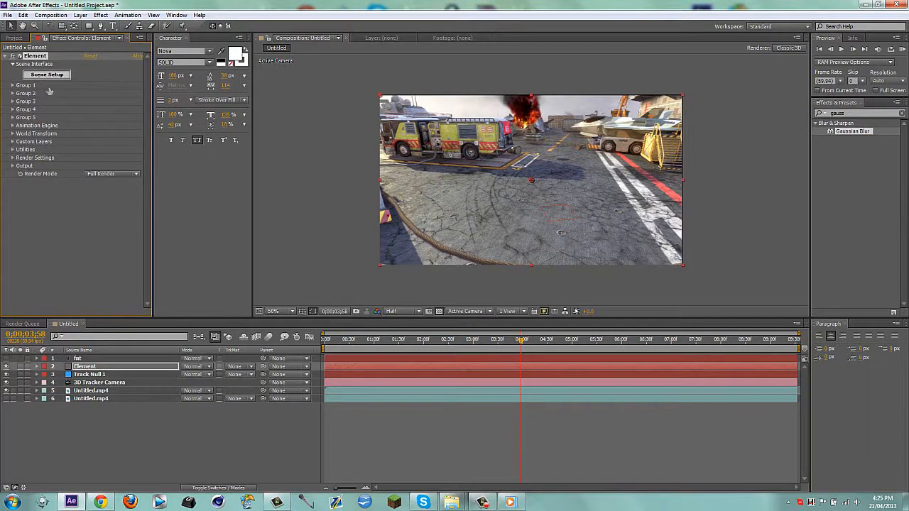
# - Open Element's Scene Setup and extrude the FNT text path into a 3D model
pyautogui.click(47, 74)
pyautogui.click(239, 40)
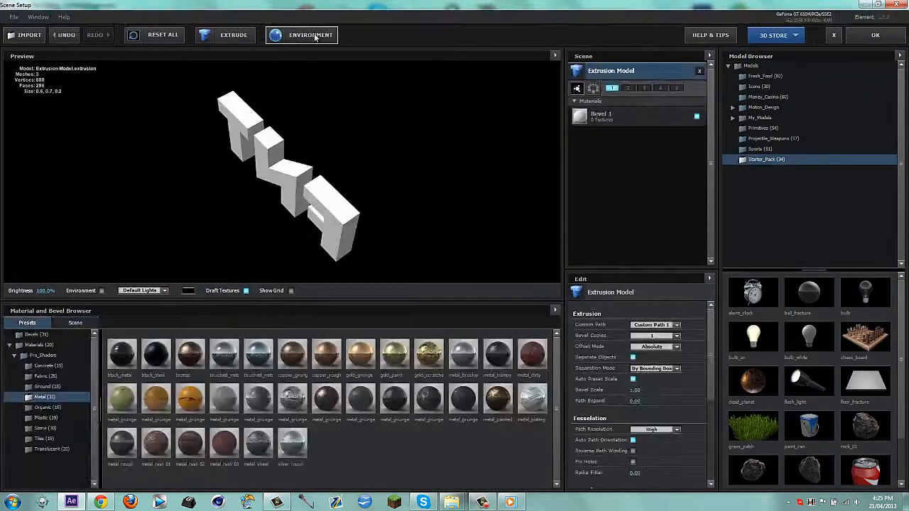
pyautogui.moveTo(189, 168); pyautogui.dragTo(305, 66)
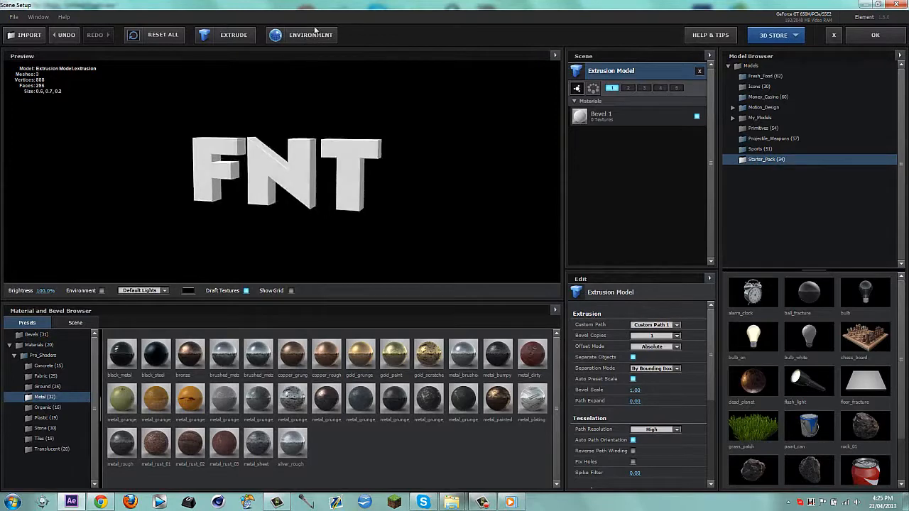
# - Set the scene's environment texture to Custom Layer 1 [Untitled.mp4]
pyautogui.click(305, 35)
pyautogui.click(453, 207)
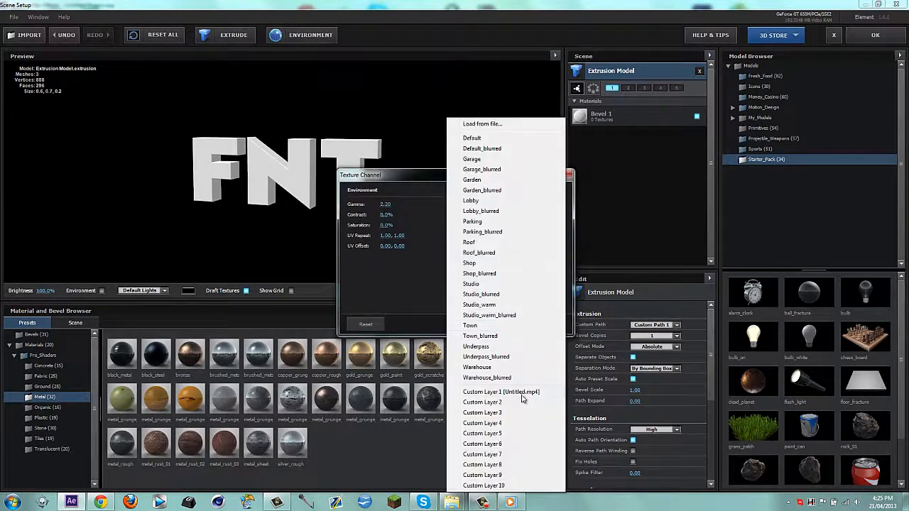
pyautogui.click(519, 450)
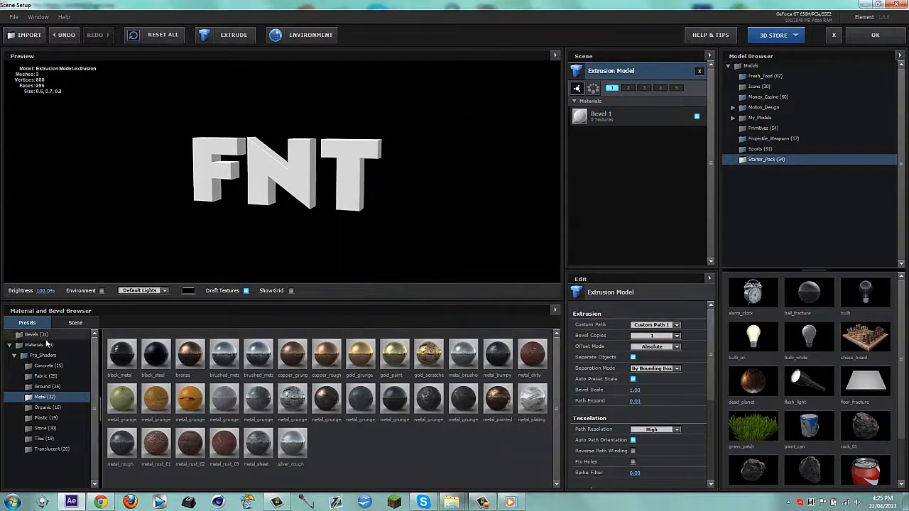
# - Apply the Double_Down bevel preset to the FNT extrusion and set the first Shiny_Light material's illumination colour to blue 1F75E9
pyautogui.click(46, 335)
pyautogui.moveTo(497, 366); pyautogui.dragTo(298, 199)
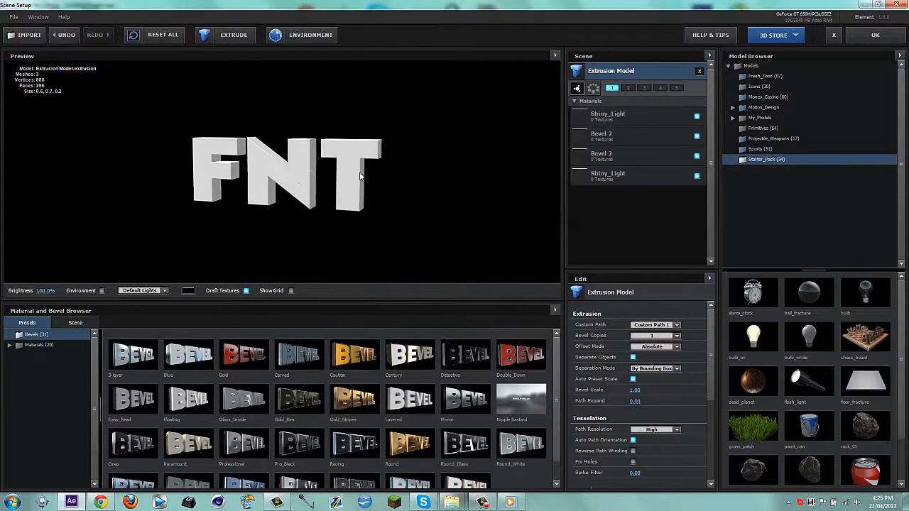
pyautogui.click(641, 108)
pyautogui.scroll(-10, 642, 387)
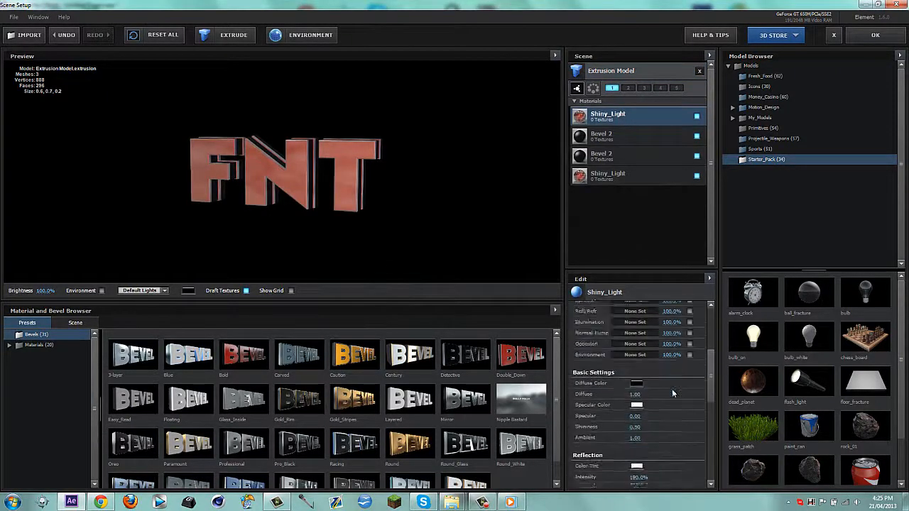
pyautogui.click(638, 387)
pyautogui.click(680, 383)
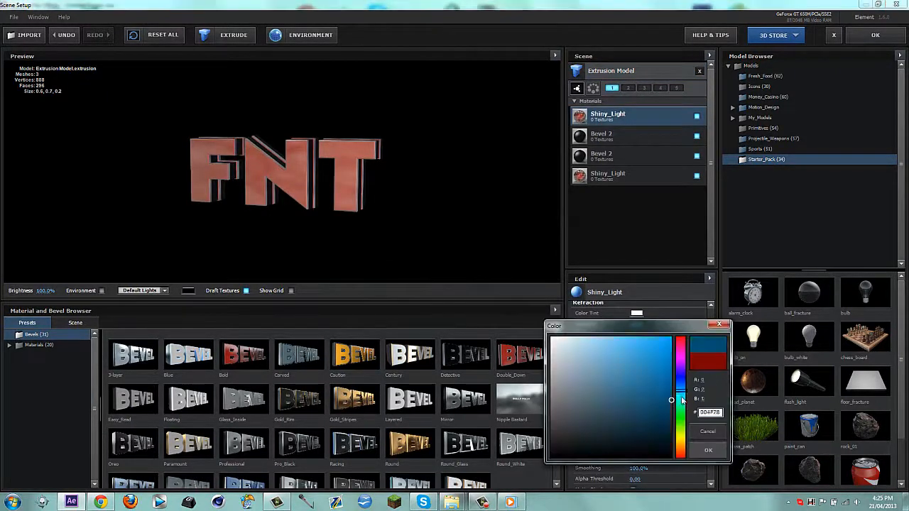
pyautogui.click(653, 346)
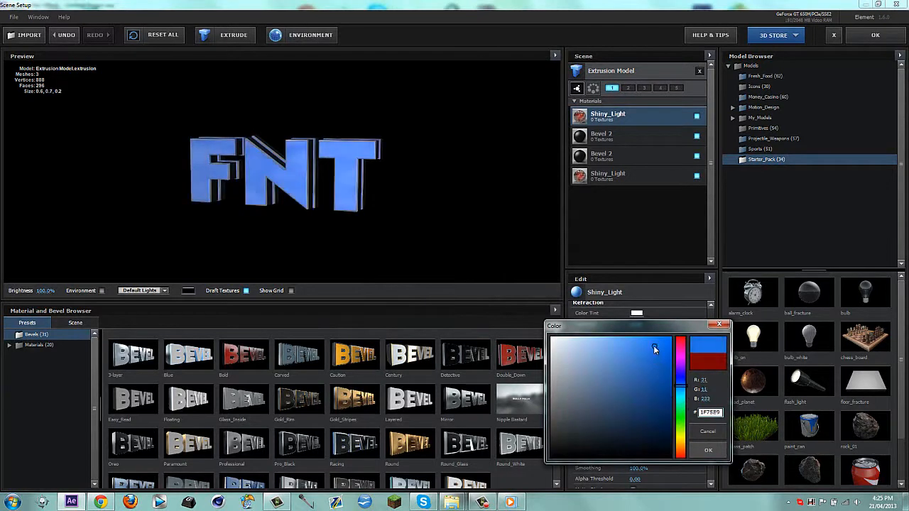
pyautogui.click(704, 449)
# - Collapse the extrusion model's materials and add the floor_fracture model from Starter_Pack to the scene
pyautogui.moveTo(352, 180)
pyautogui.mouseDown()
pyautogui.moveTo(328, 167)
pyautogui.moveTo(342, 167)
pyautogui.mouseUp()
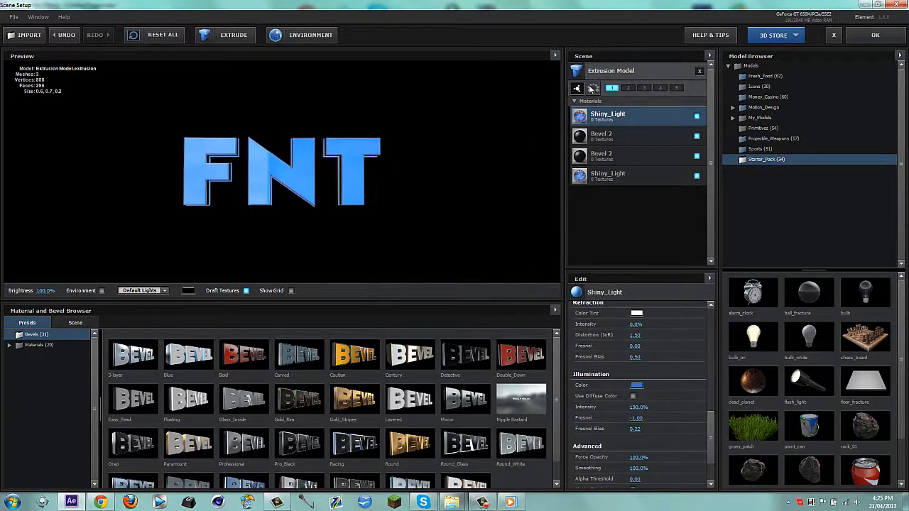
pyautogui.click(575, 102)
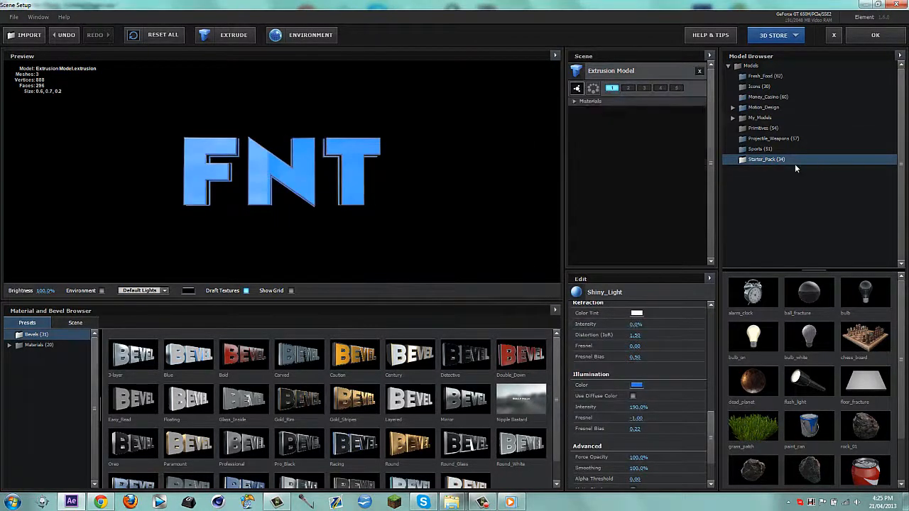
pyautogui.click(873, 386)
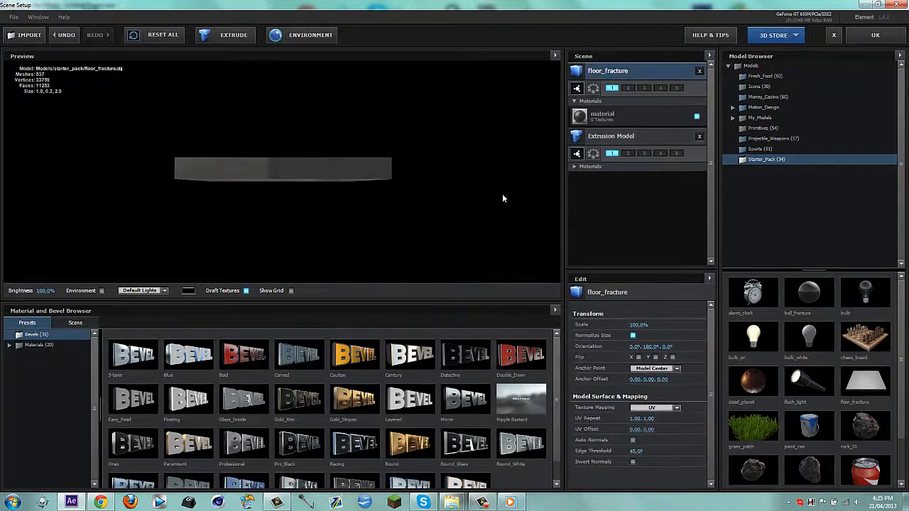
# - Apply the dirt material from the Pro_Shaders Ground presets to the floor_fracture model
pyautogui.moveTo(319, 179); pyautogui.dragTo(320, 203)
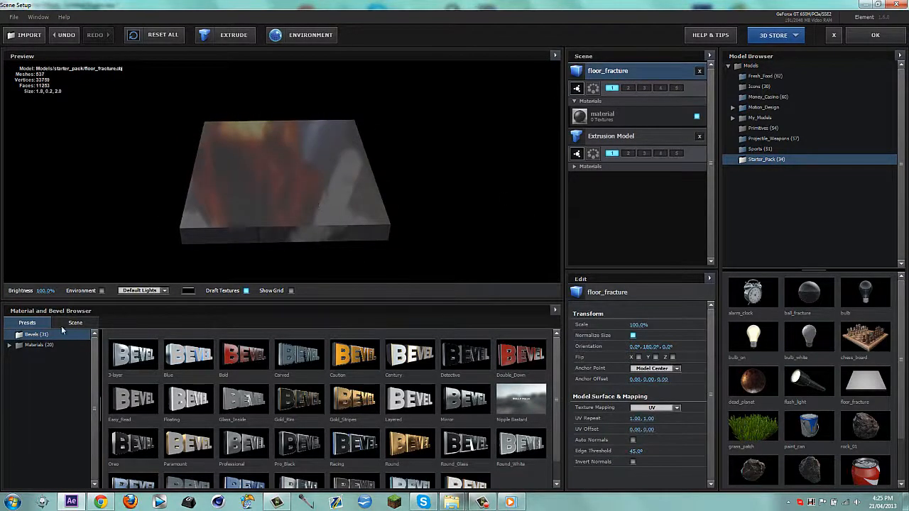
pyautogui.click(34, 346)
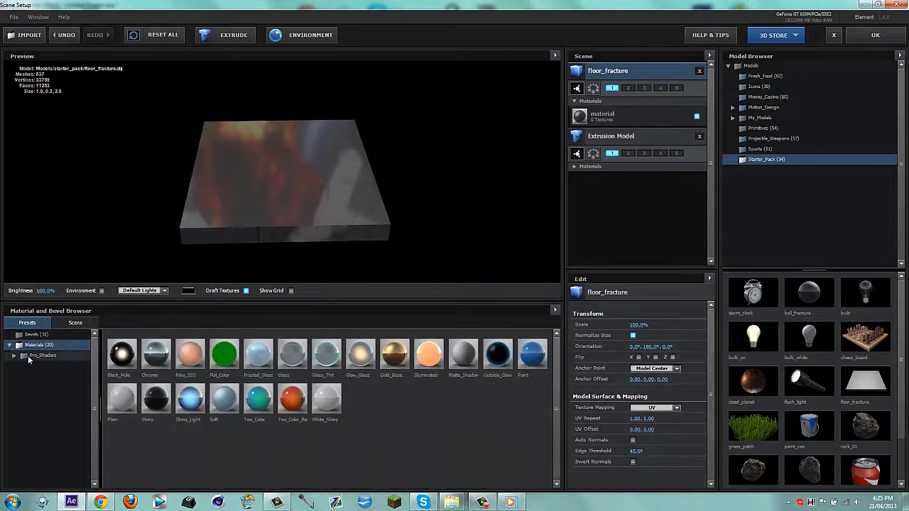
pyautogui.click(44, 355)
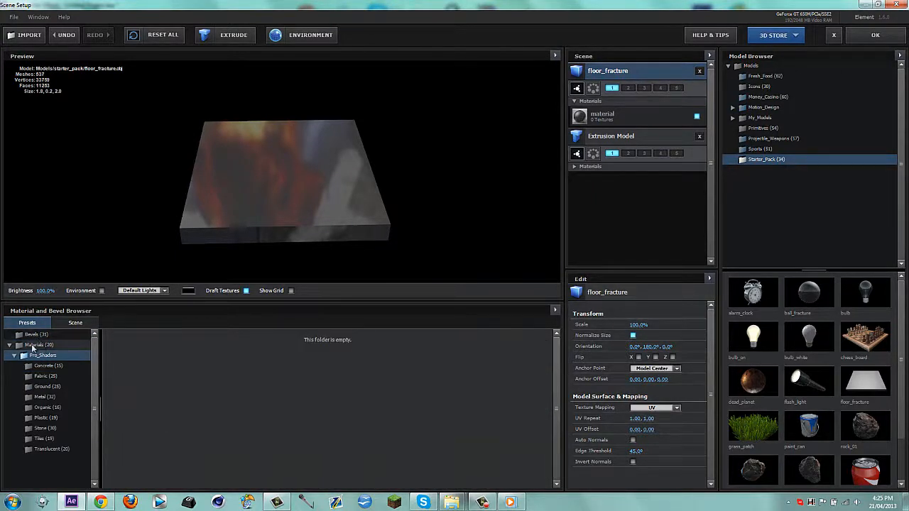
pyautogui.click(33, 346)
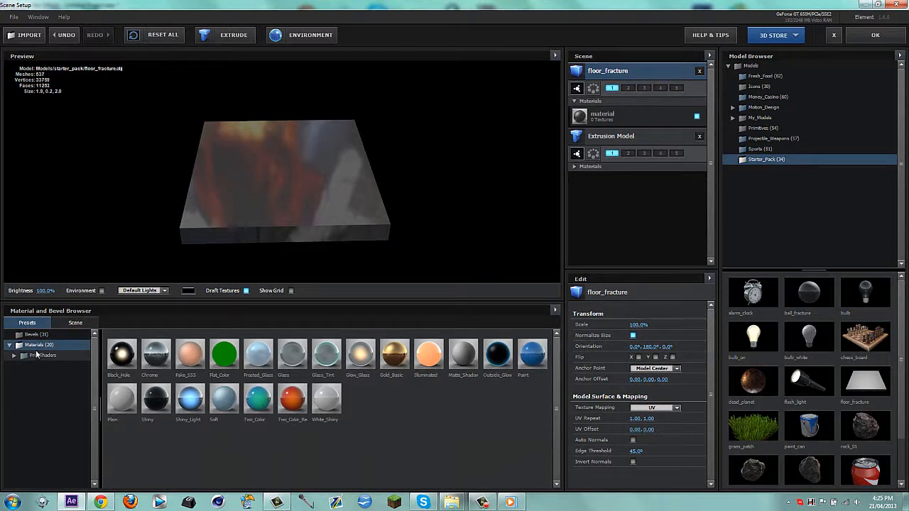
pyautogui.doubleClick(37, 353)
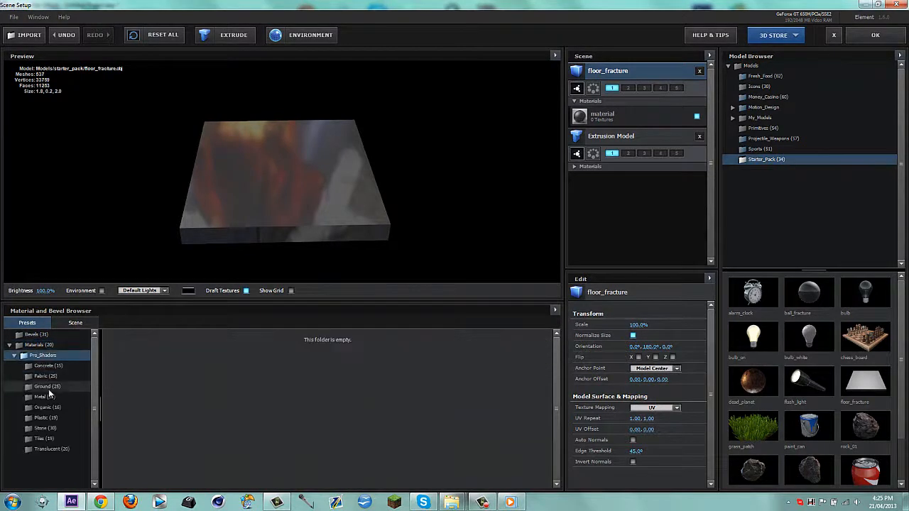
pyautogui.click(52, 398)
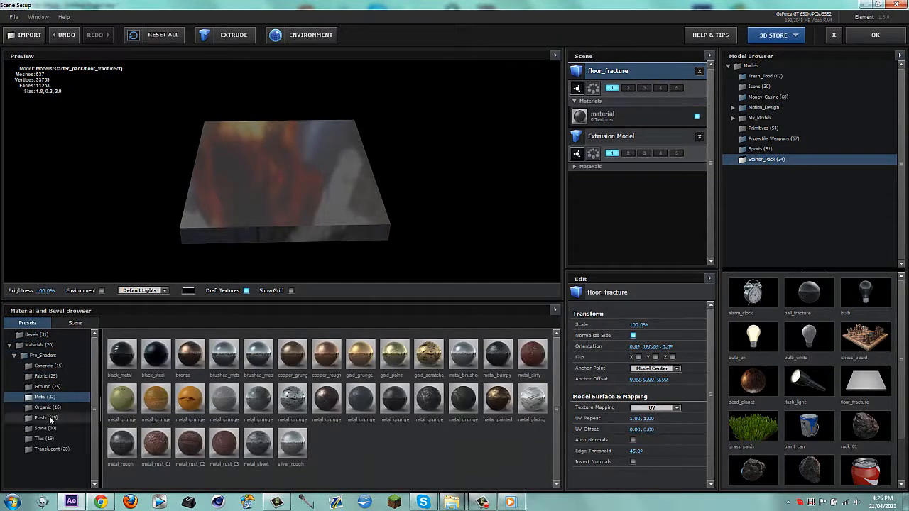
pyautogui.click(50, 387)
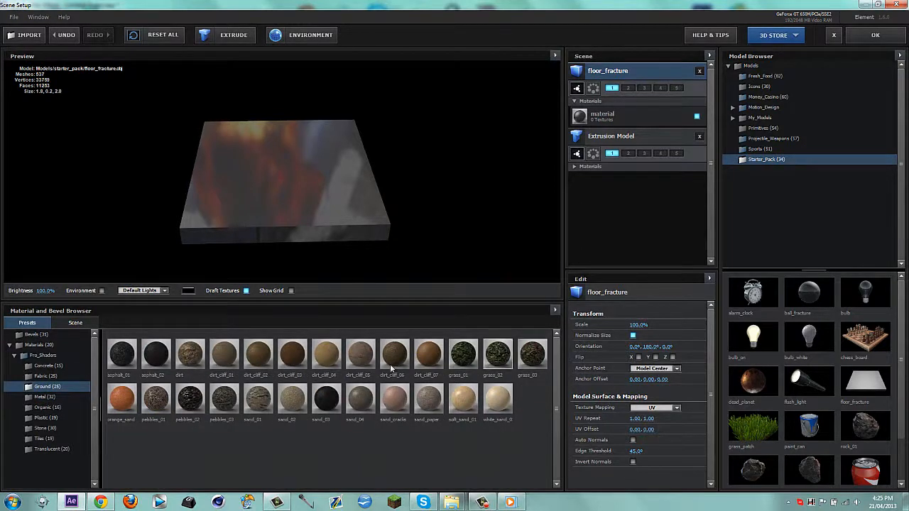
pyautogui.moveTo(191, 357); pyautogui.dragTo(232, 222)
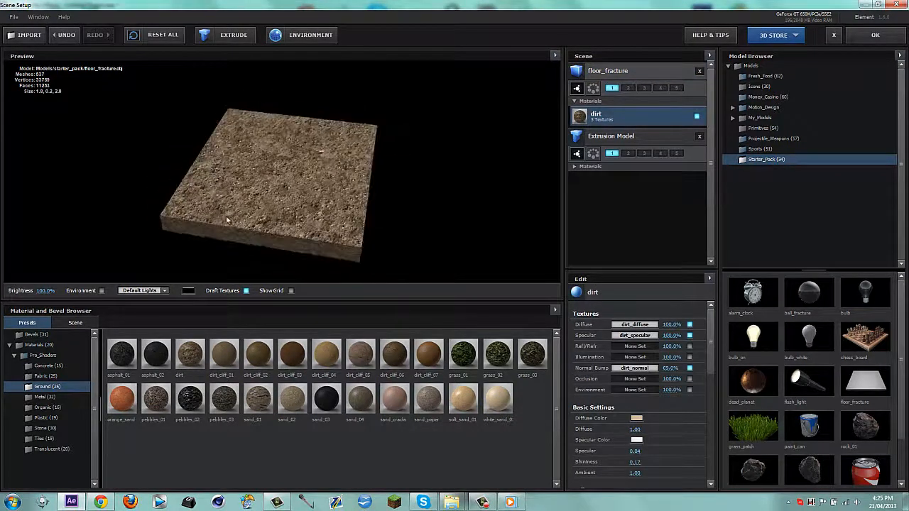
# - Apply the metal_rough material from the Pro_Shaders Metal presets to the floor_fracture model
pyautogui.click(44, 397)
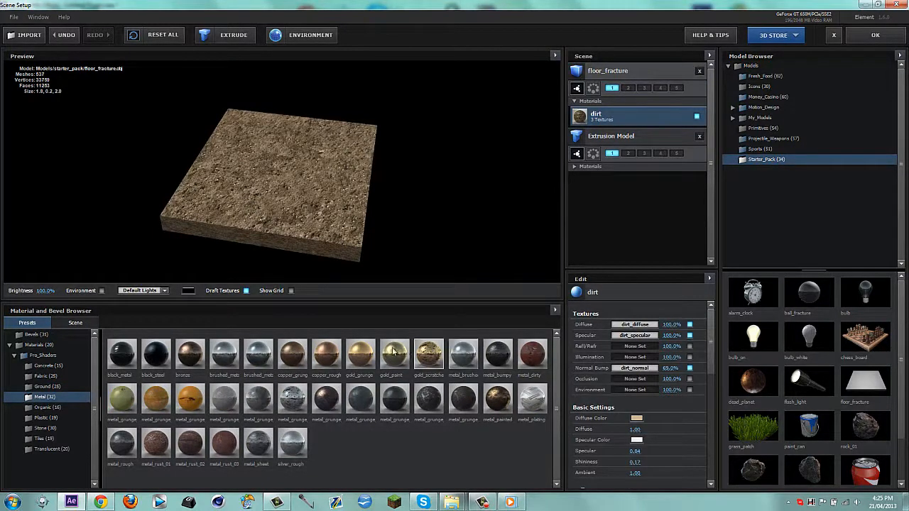
pyautogui.moveTo(122, 444); pyautogui.dragTo(348, 213)
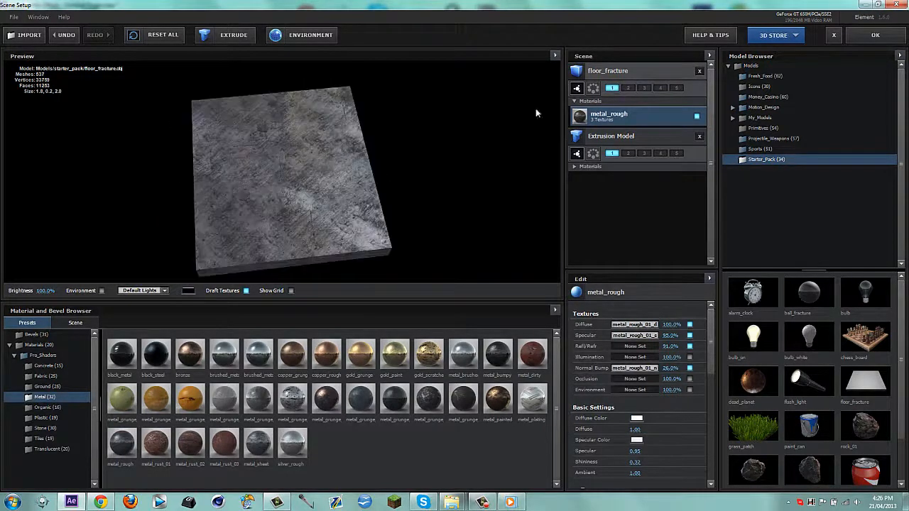
# - Examine the fracture pieces of floor_fracture in Wireframe and Point Cloud display, and reset the viewer options
pyautogui.click(556, 56)
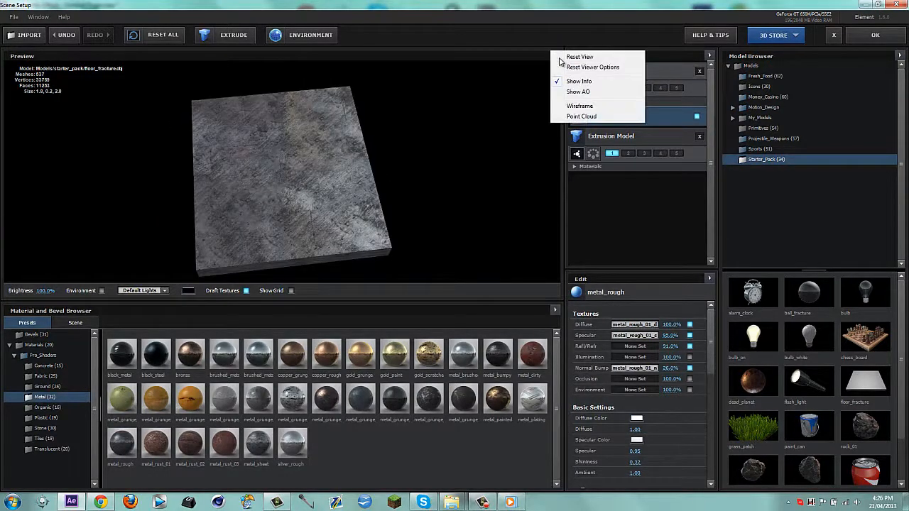
pyautogui.click(577, 106)
pyautogui.moveTo(340, 197); pyautogui.dragTo(337, 151)
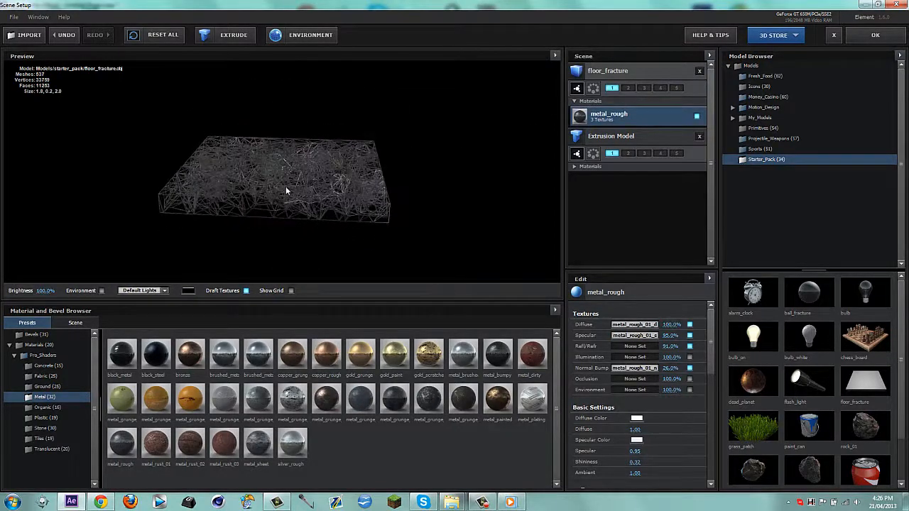
pyautogui.scroll(5, 288, 177)
pyautogui.moveTo(302, 210); pyautogui.dragTo(464, 223)
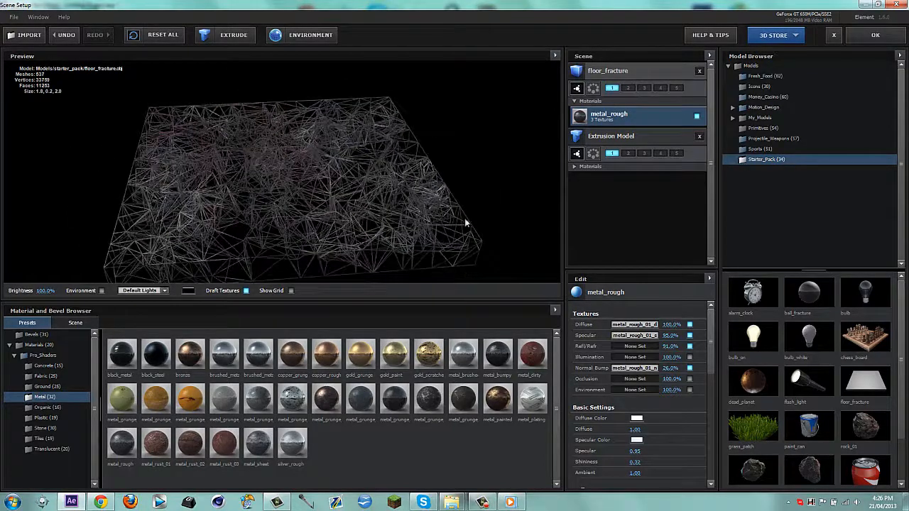
pyautogui.click(555, 56)
pyautogui.click(578, 116)
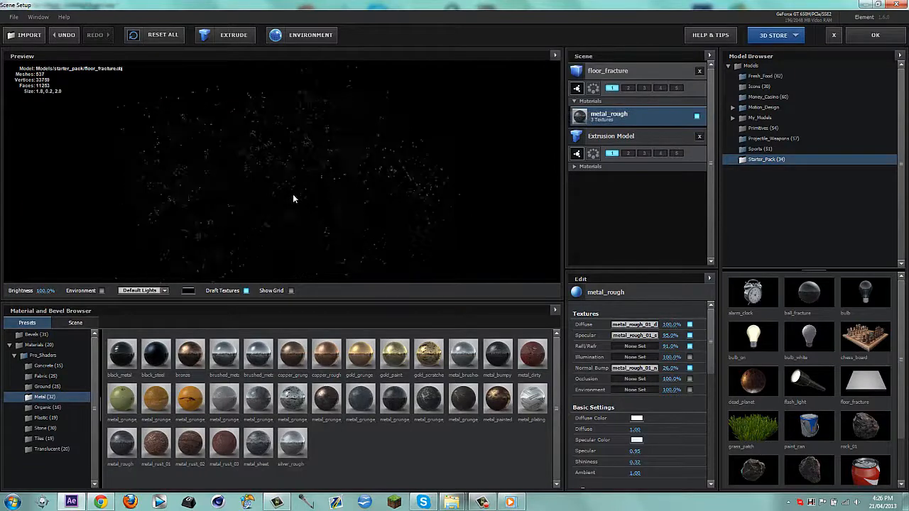
pyautogui.moveTo(293, 195); pyautogui.dragTo(274, 158)
pyautogui.click(555, 56)
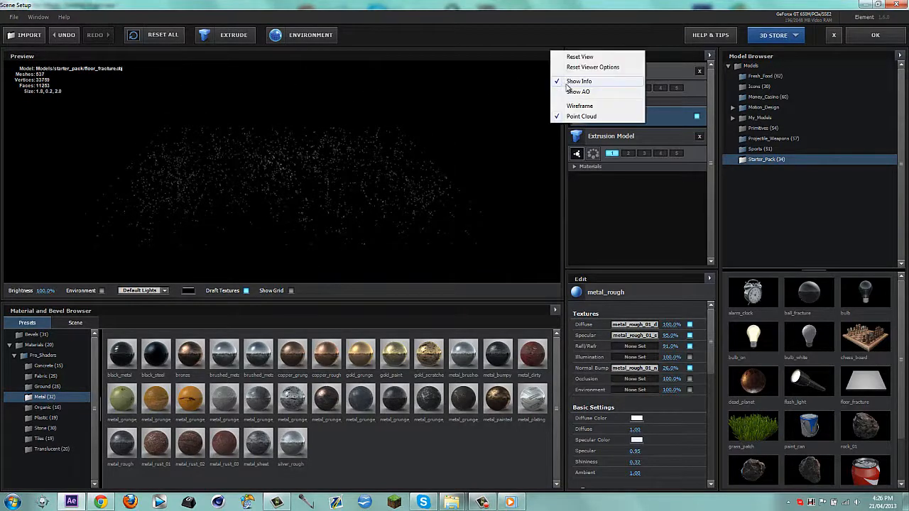
pyautogui.click(589, 67)
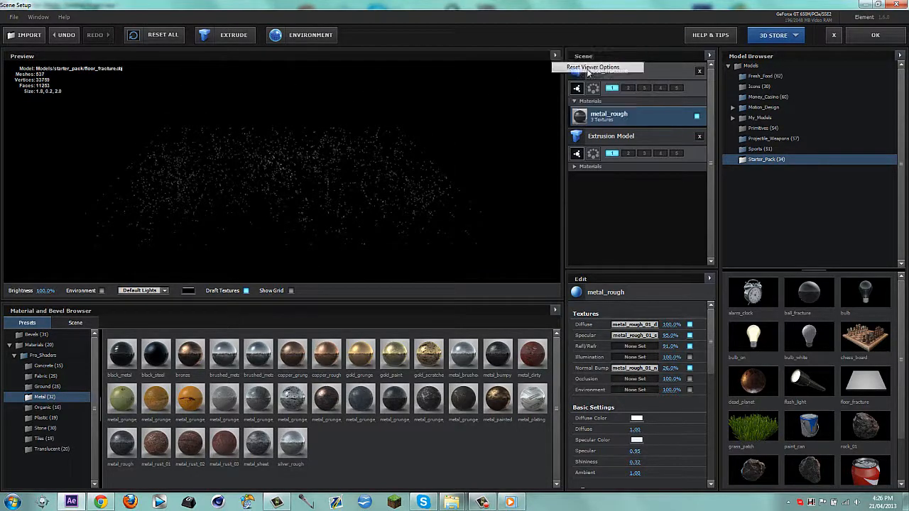
pyautogui.moveTo(263, 204); pyautogui.dragTo(203, 194)
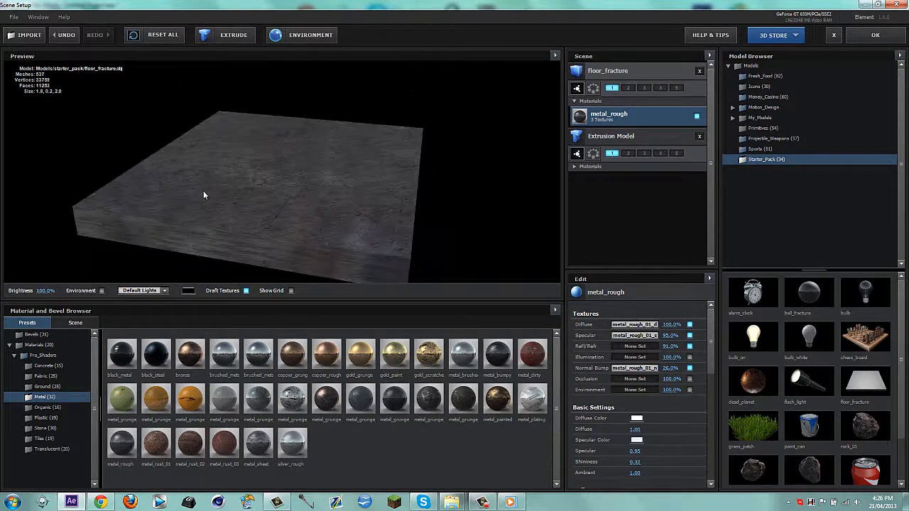
# - Assign the floor_fracture model to group 2, collapse its materials and accept the scene setup
pyautogui.click(628, 87)
pyautogui.click(574, 101)
pyautogui.click(603, 116)
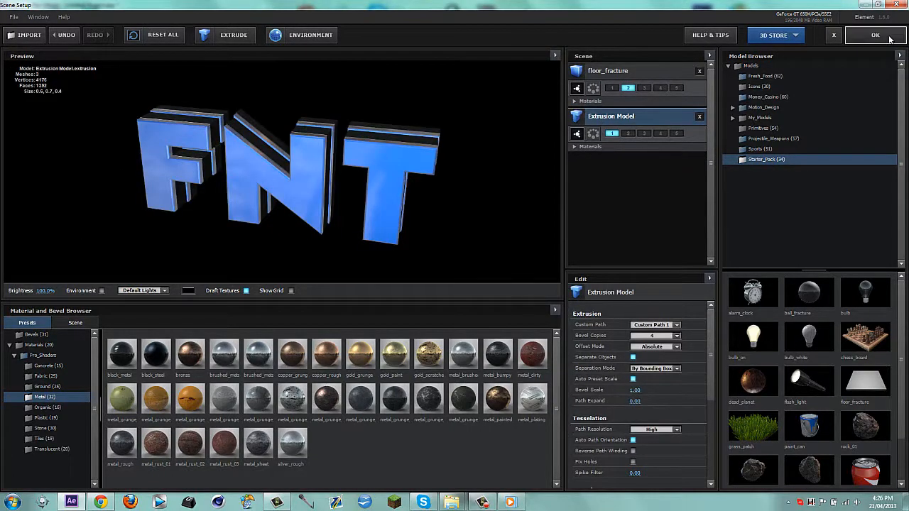
pyautogui.click(875, 35)
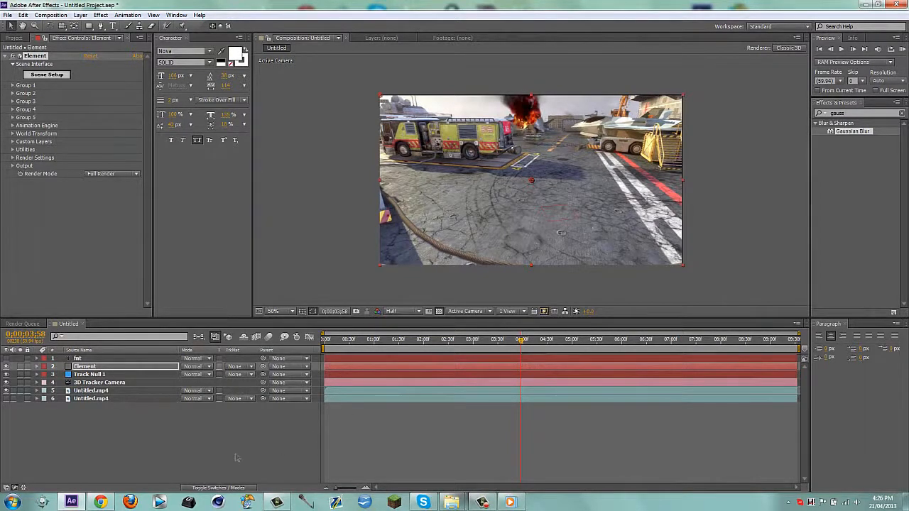
# - Go to 0;00;03;40 in the timeline and reveal the Position property of the Track Null 1 layer
pyautogui.moveTo(539, 340); pyautogui.dragTo(506, 340)
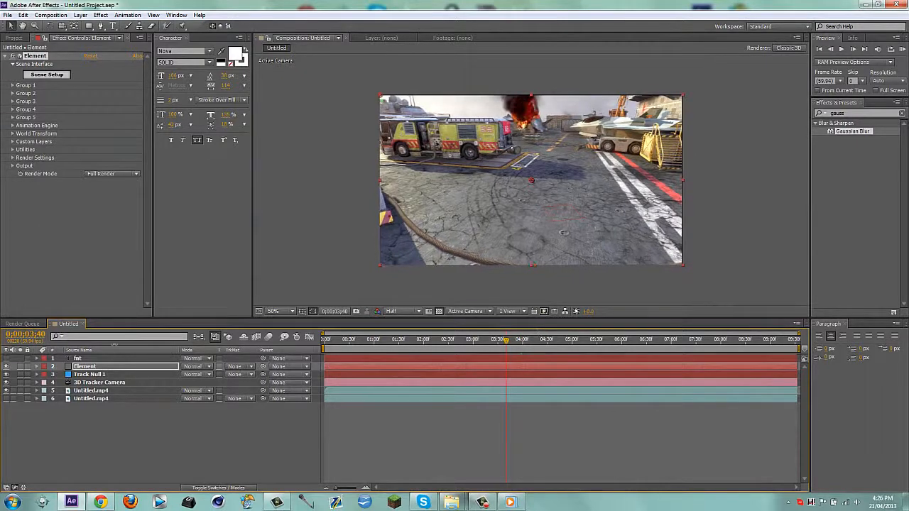
pyautogui.click(88, 359)
pyautogui.click(84, 367)
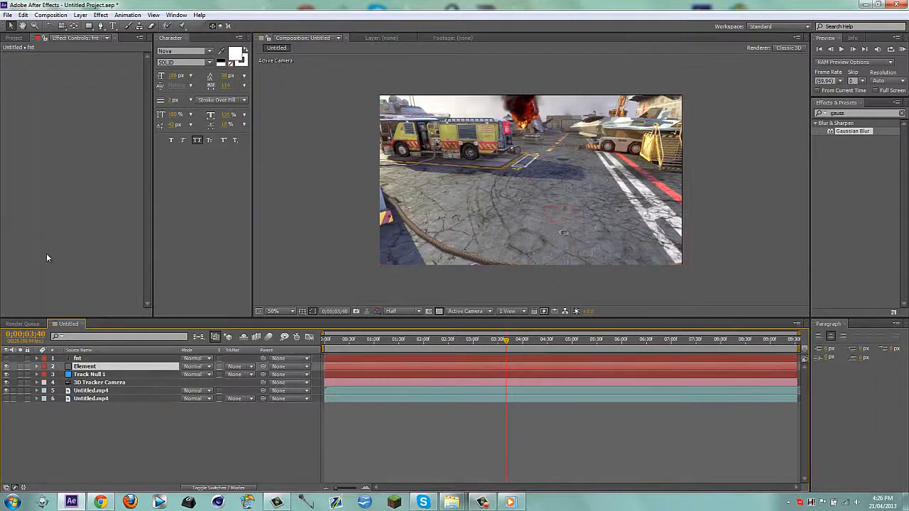
pyautogui.click(13, 86)
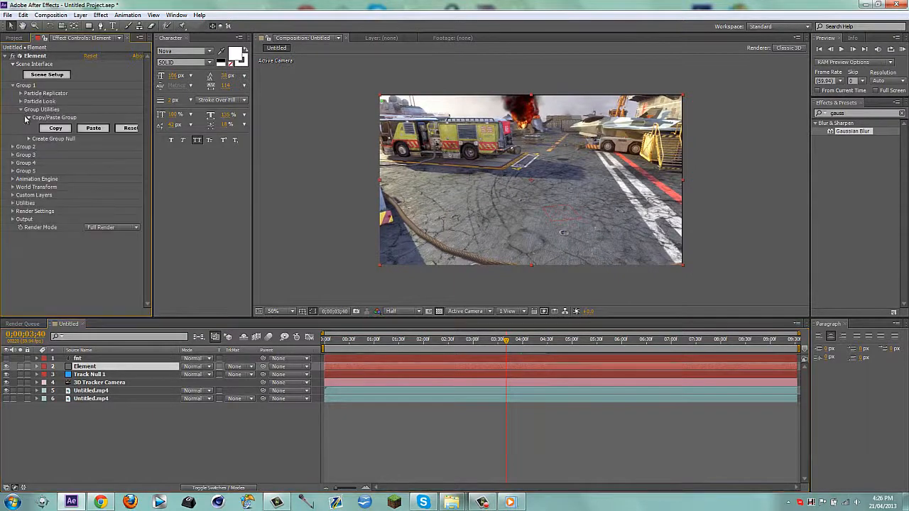
pyautogui.click(21, 110)
pyautogui.click(99, 375)
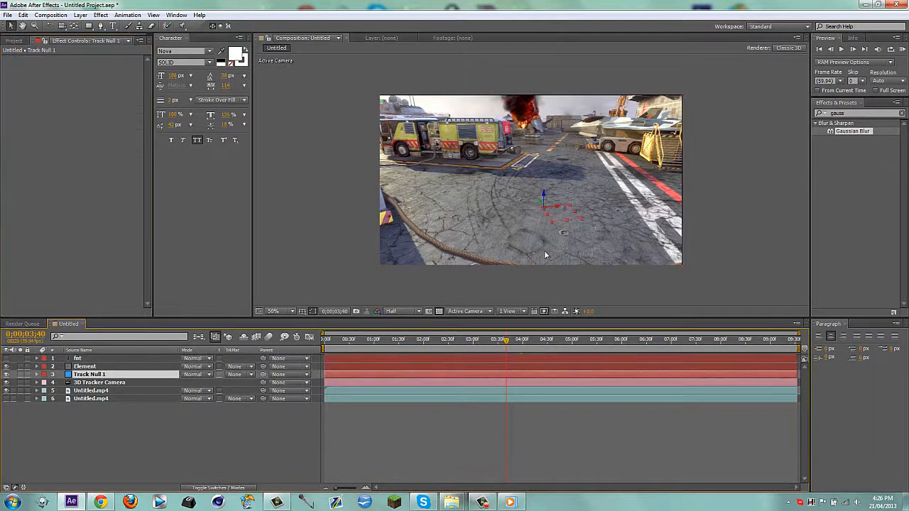
pyautogui.press('p')
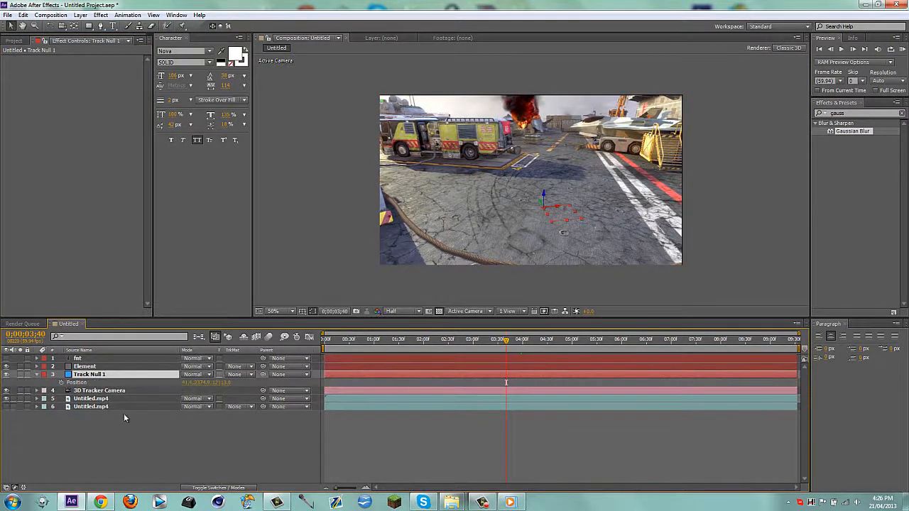
# - Set the Position Z of Group 1's Particle Replicator on the Element layer to 12000
pyautogui.click(83, 365)
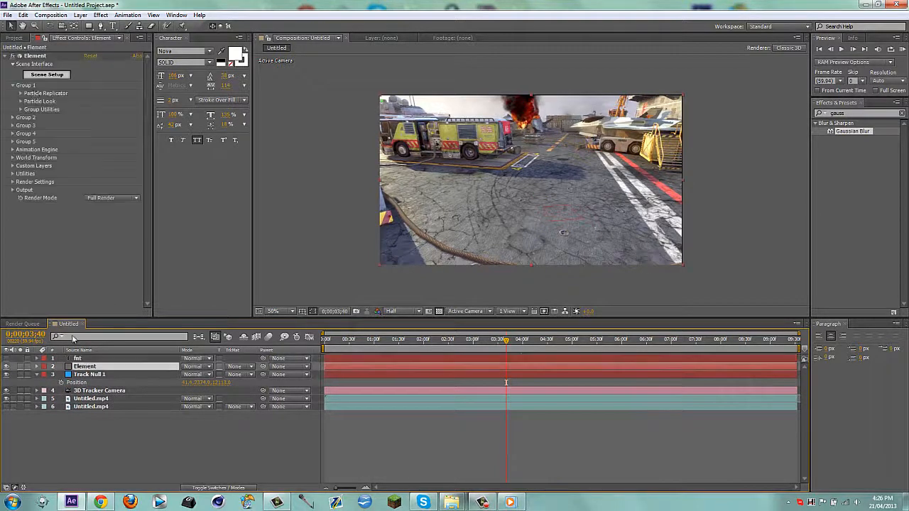
pyautogui.click(19, 94)
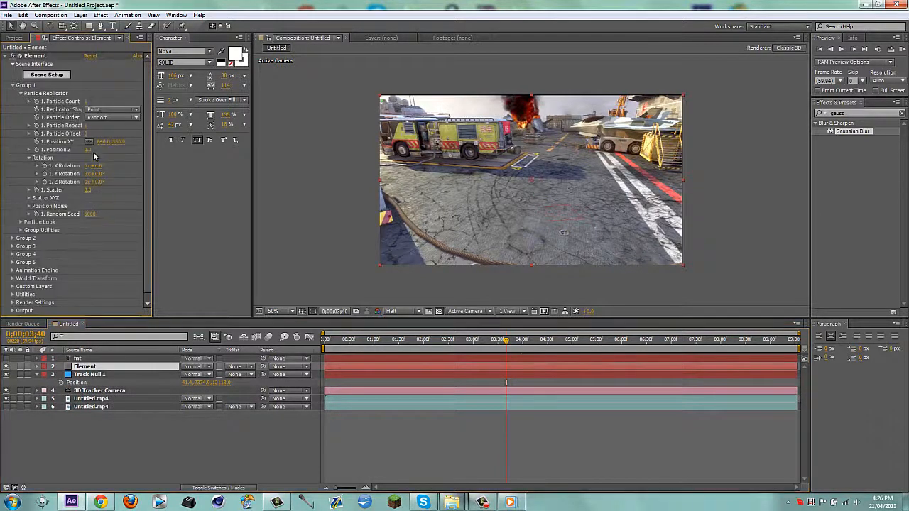
pyautogui.click(86, 149)
pyautogui.press('Return')
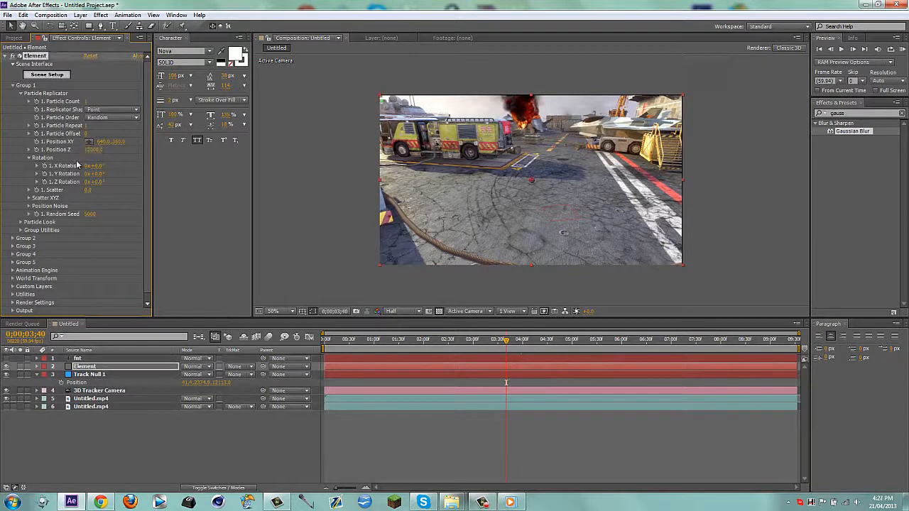
# - Set Group 1's Particle Size in the Particle Look settings to 150
pyautogui.click(19, 226)
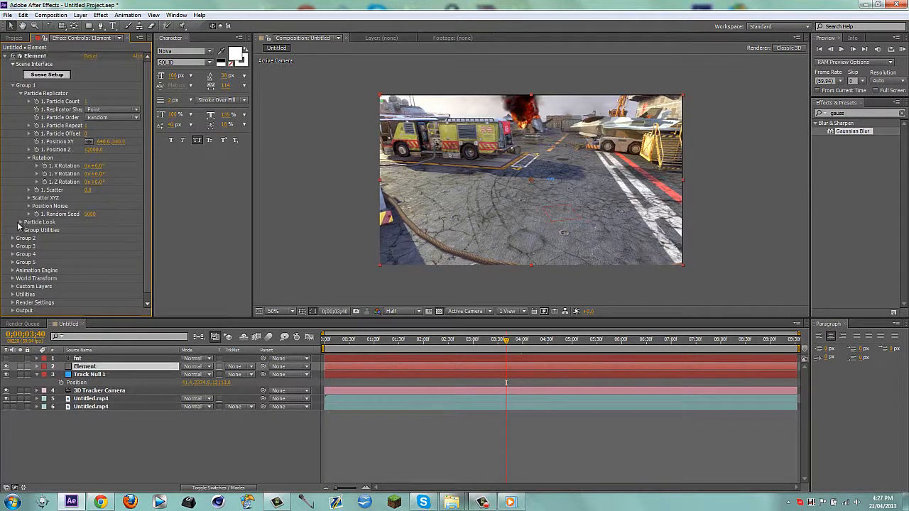
pyautogui.click(21, 223)
pyautogui.click(90, 230)
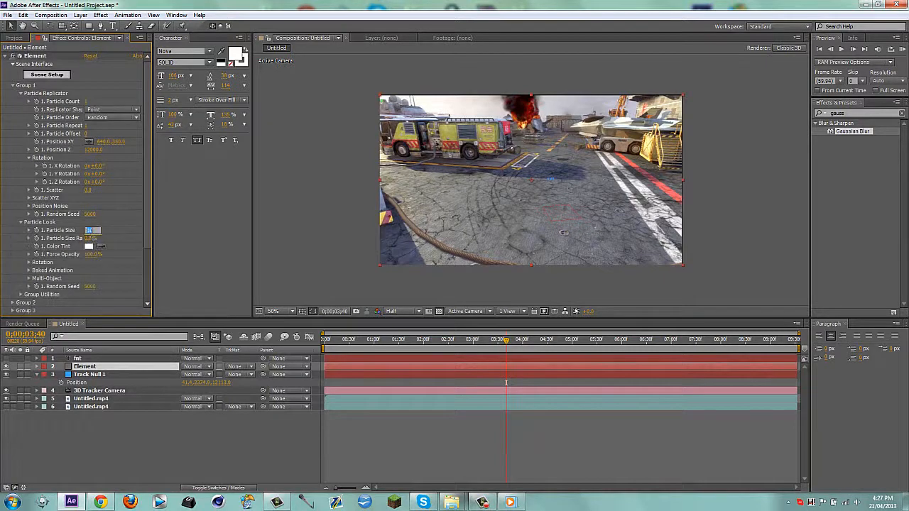
pyautogui.write('150')
pyautogui.press('Return')
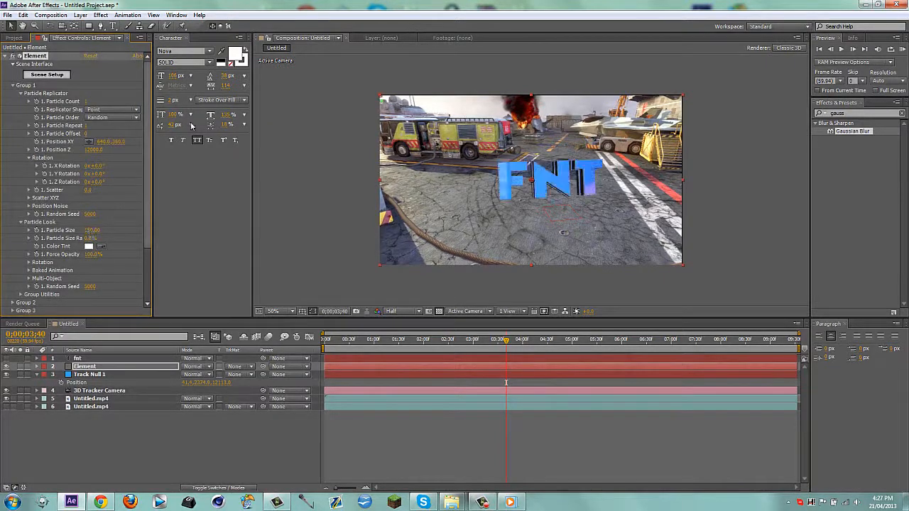
# - Tilt the FNT text by setting Group 1's X Rotation to 10°
pyautogui.click(98, 166)
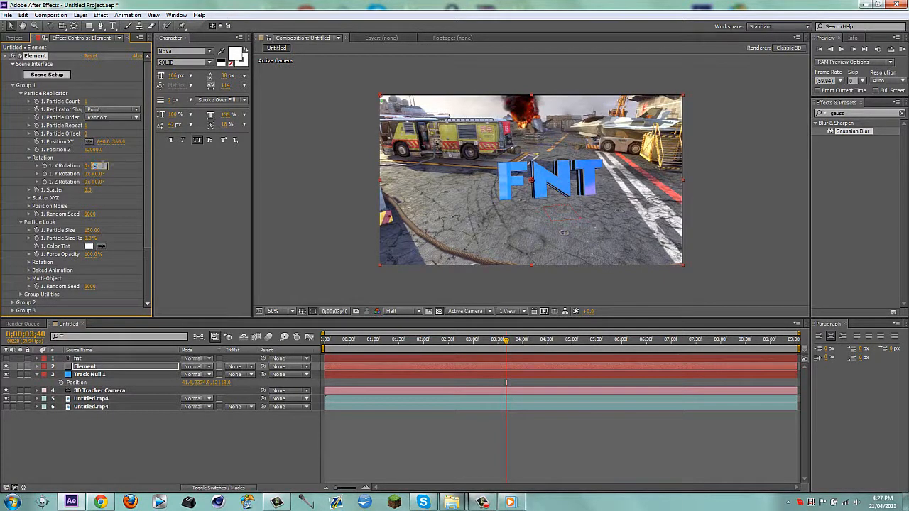
pyautogui.write('-10')
pyautogui.press('Return')
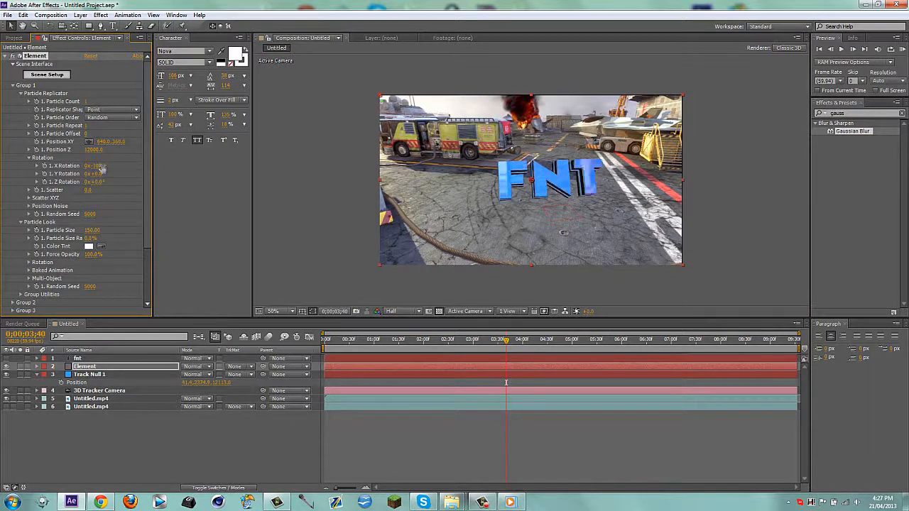
pyautogui.click(102, 167)
pyautogui.write('-15')
pyautogui.press('Return')
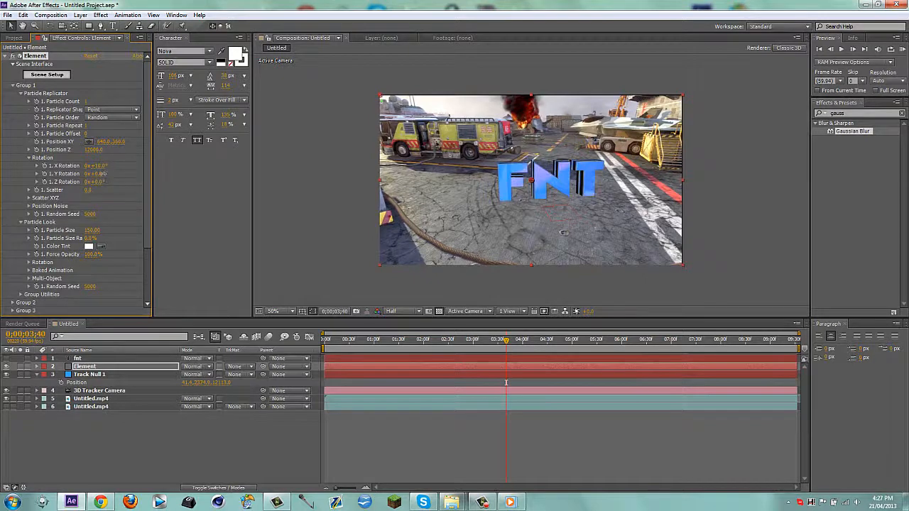
# - Adjust Group 1's Y Rotation to about 15° and its Z Rotation to about 2°
pyautogui.moveTo(103, 173); pyautogui.dragTo(111, 173)
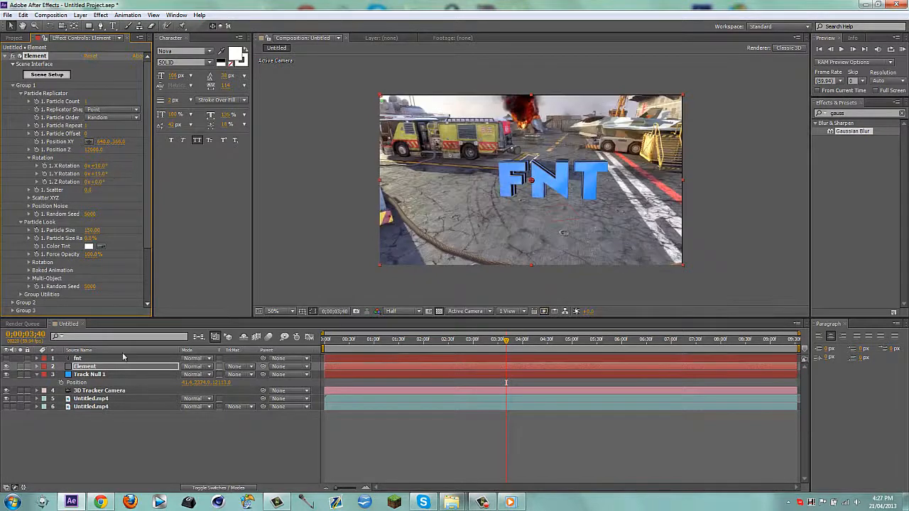
pyautogui.click(110, 186)
pyautogui.moveTo(104, 182); pyautogui.dragTo(107, 189)
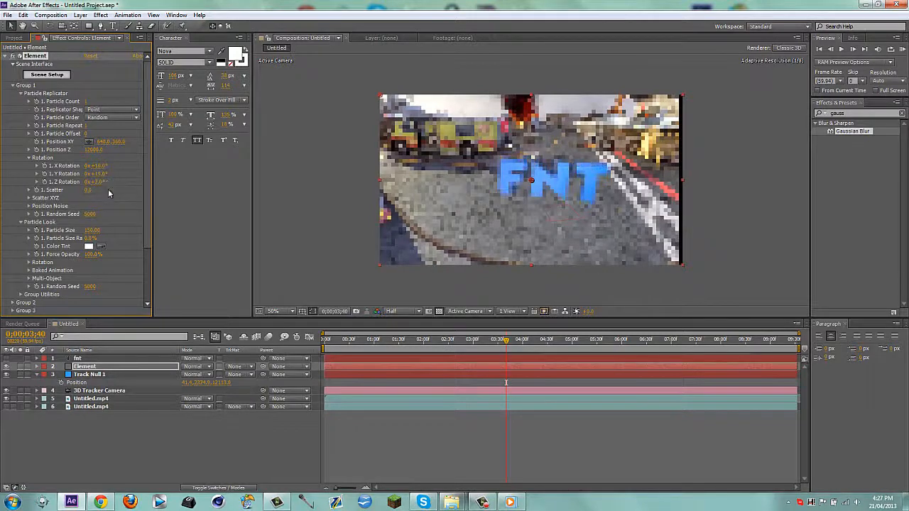
# - Copy the settings of Group 1 on the Element layer through its Group Utilities
pyautogui.click(20, 93)
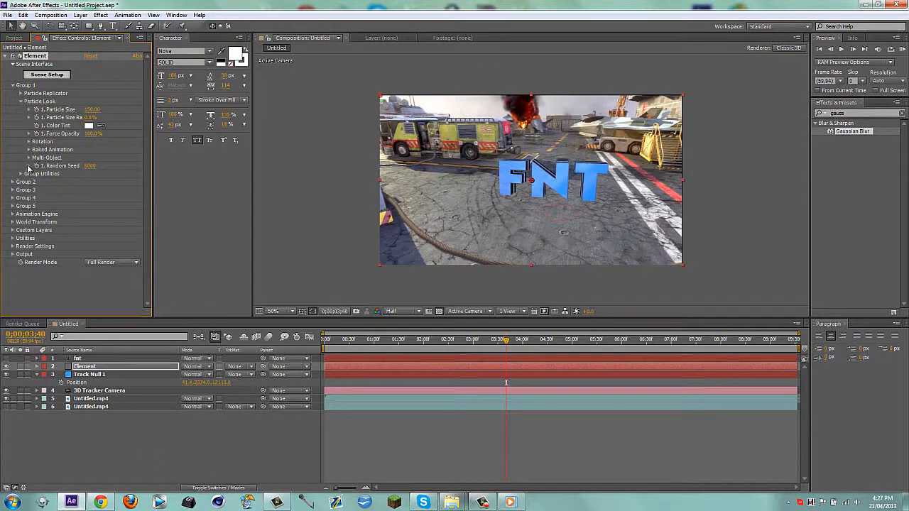
pyautogui.click(22, 102)
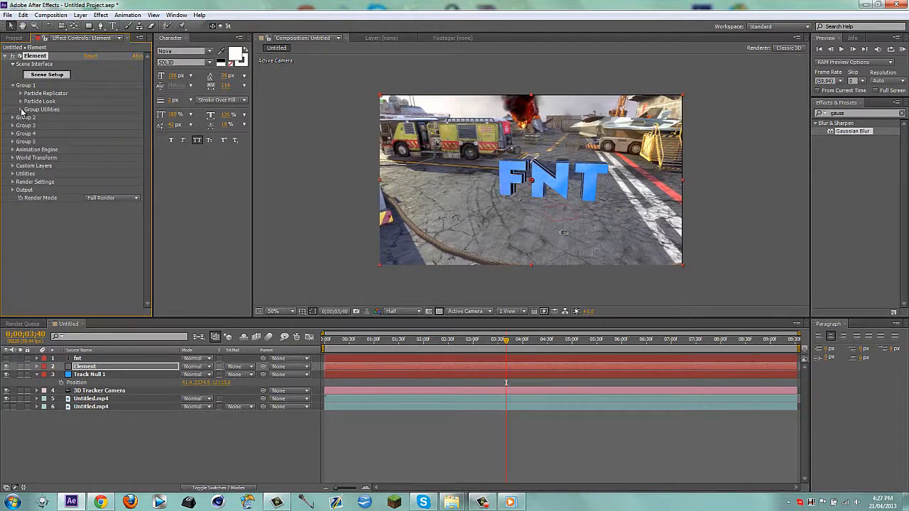
pyautogui.click(21, 110)
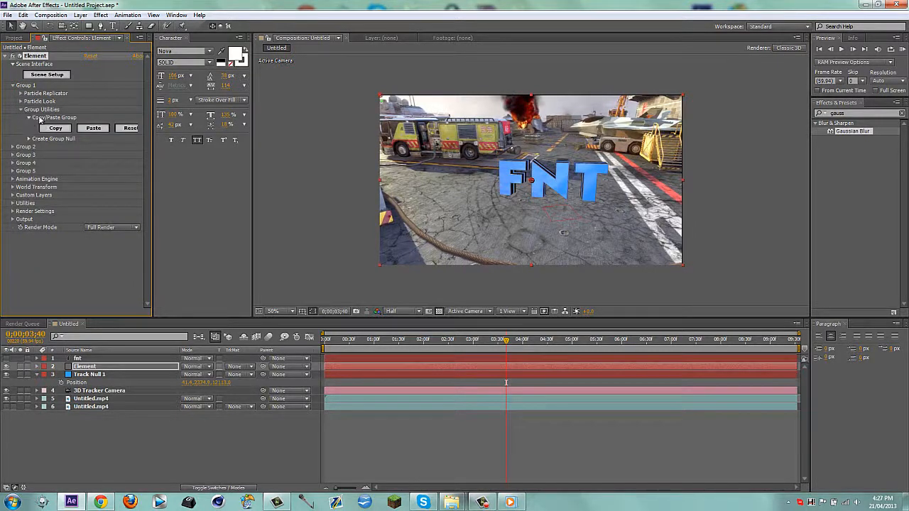
pyautogui.click(57, 129)
pyautogui.click(10, 85)
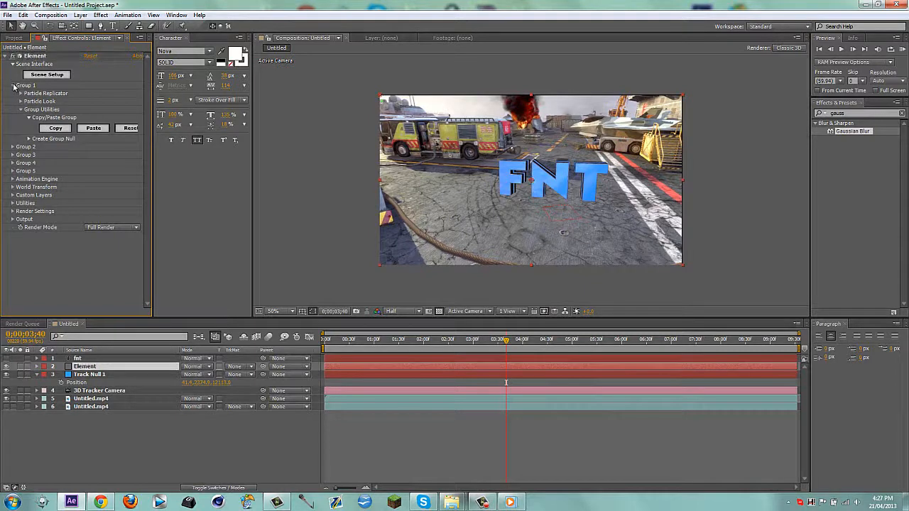
pyautogui.click(13, 85)
# - Paste the copied Group 1 settings into Group 2 through its Group Utilities
pyautogui.click(12, 93)
pyautogui.scroll(-1, 20, 108)
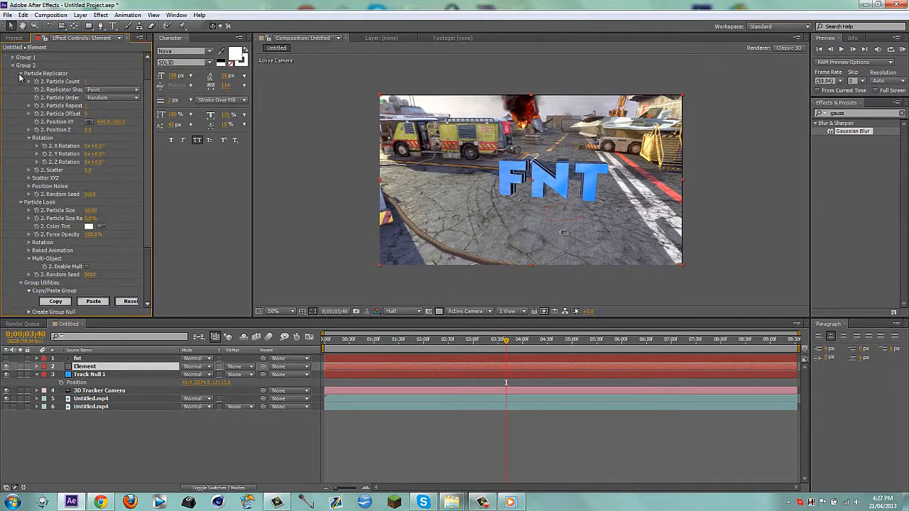
pyautogui.click(21, 73)
pyautogui.click(21, 110)
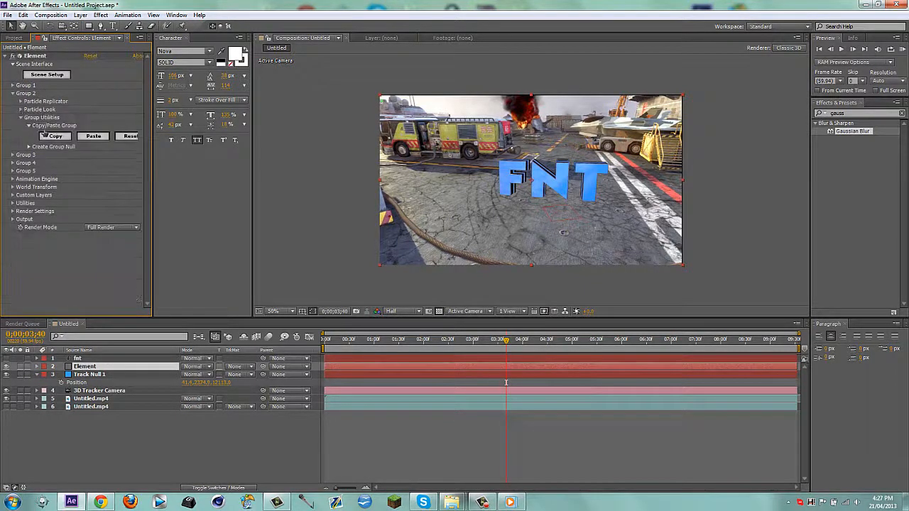
pyautogui.click(93, 137)
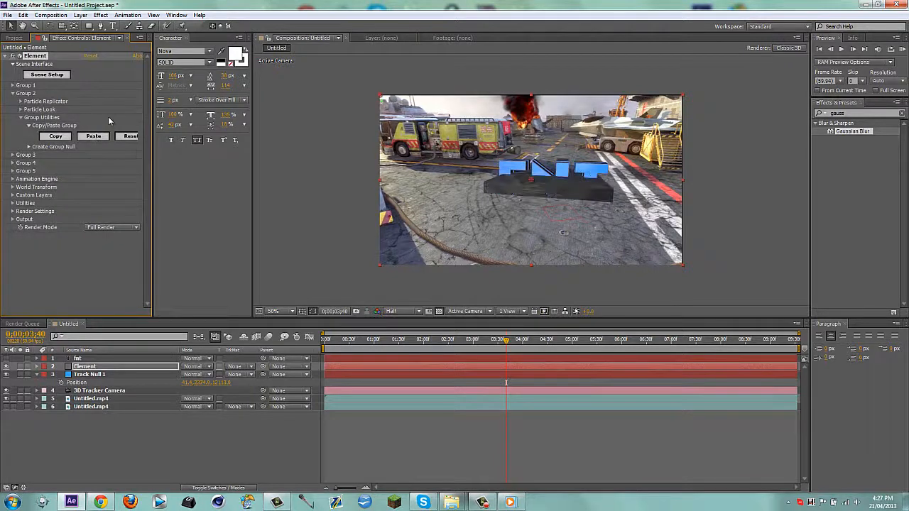
pyautogui.click(21, 117)
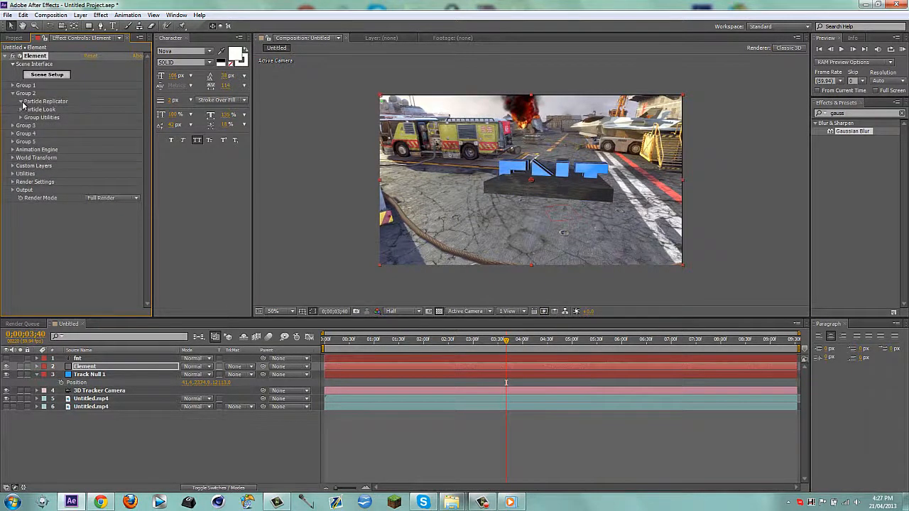
# - Raise the Group 2 floor block above the FNT text by setting its Position XY to about 640, -1603
pyautogui.click(21, 101)
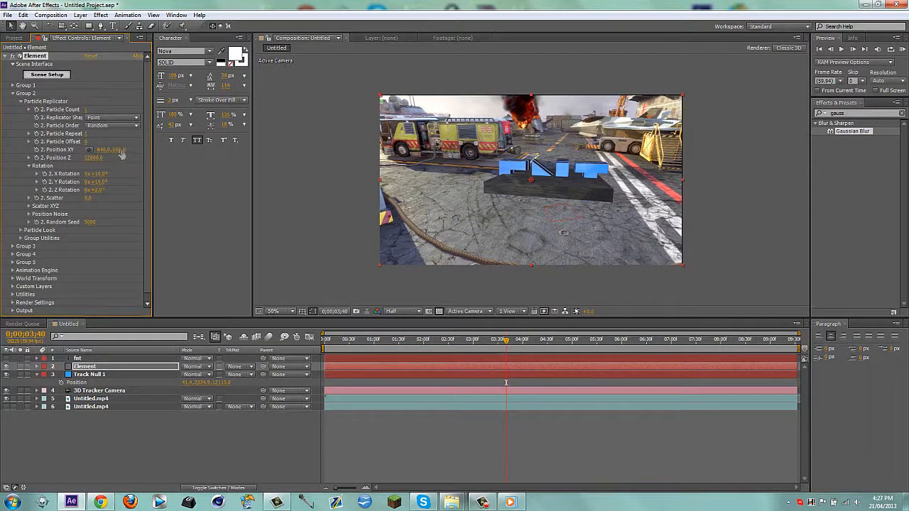
pyautogui.moveTo(118, 150); pyautogui.dragTo(1, 146)
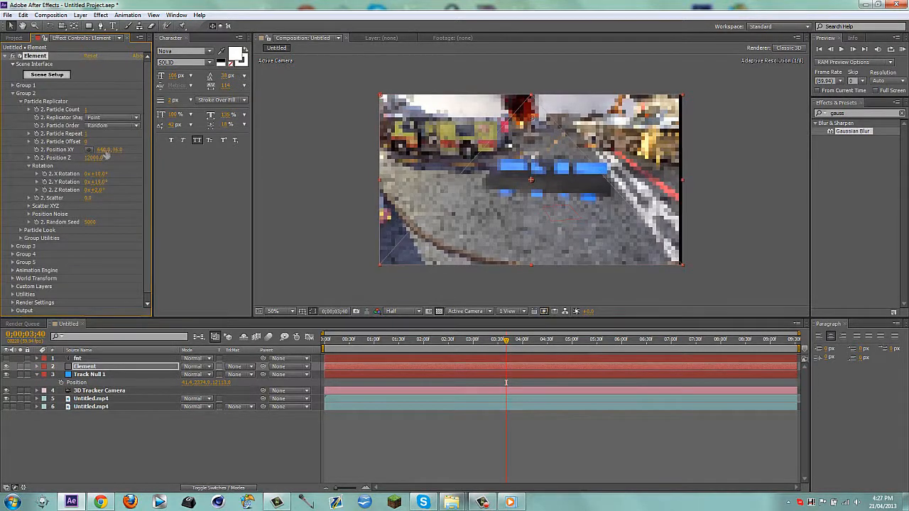
pyautogui.click(116, 150)
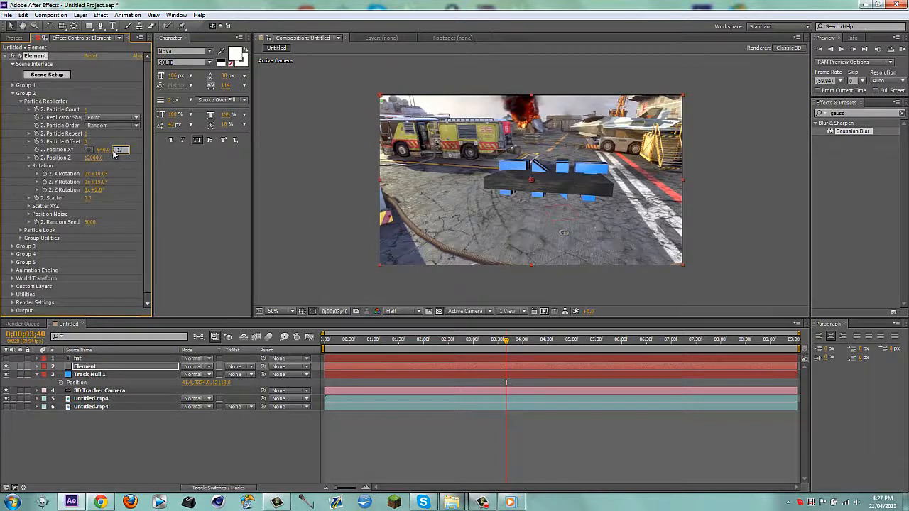
pyautogui.write('1300')
pyautogui.press('Return')
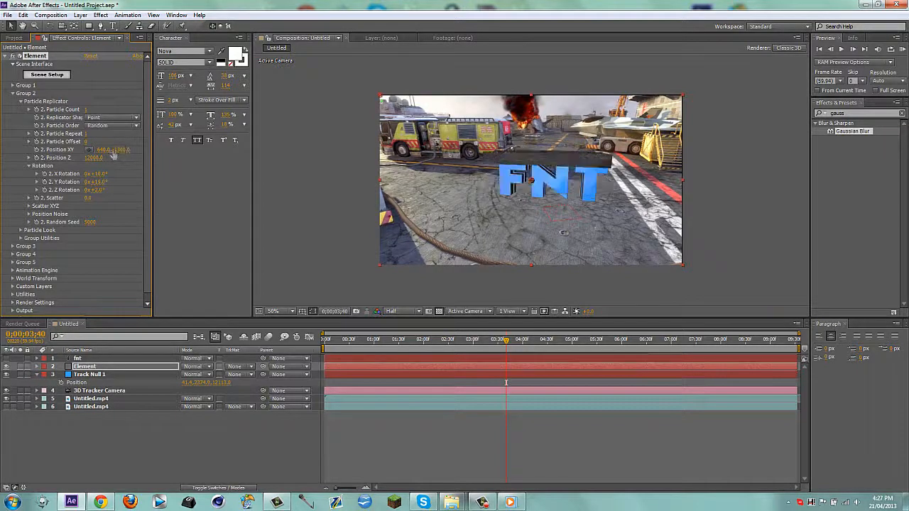
pyautogui.moveTo(1, 149); pyautogui.dragTo(0, 150)
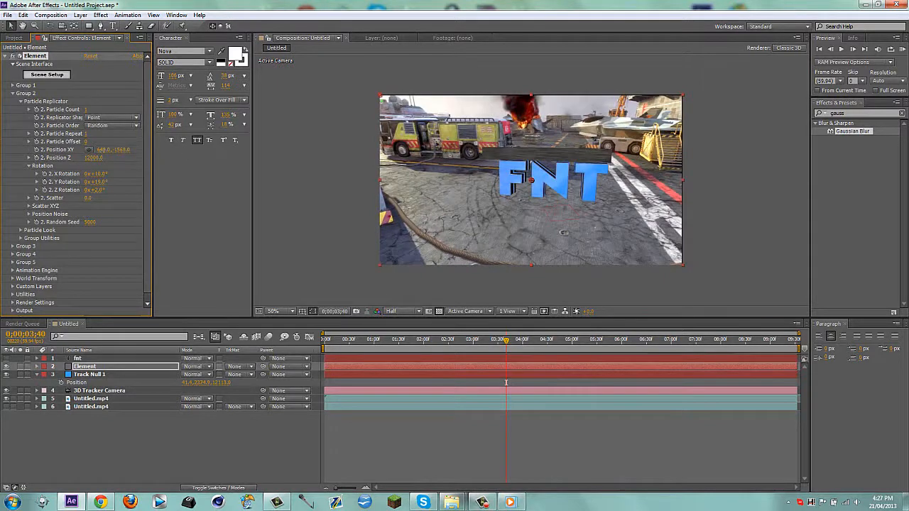
pyautogui.moveTo(101, 150); pyautogui.dragTo(77, 150)
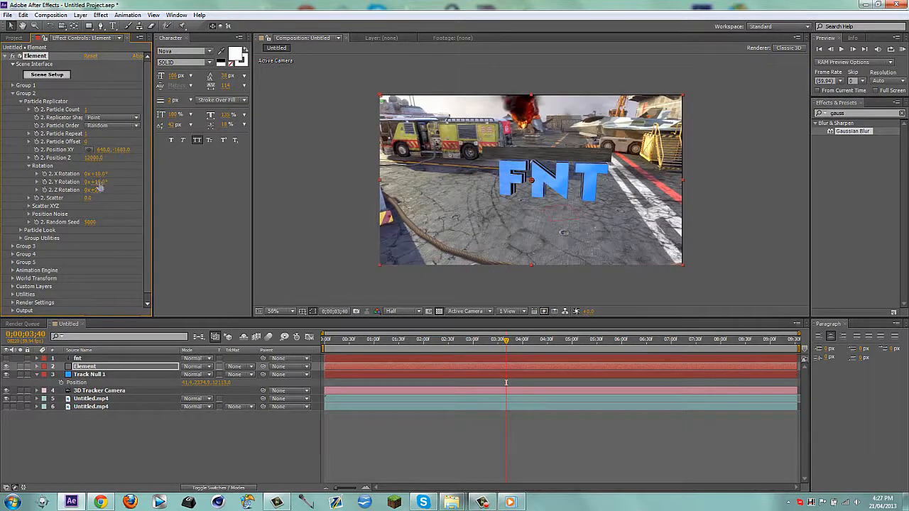
# - Rotate the Group 2 floor block to about 13° in X, 111° in Y and 12° in Z
pyautogui.moveTo(112, 181)
pyautogui.mouseDown()
pyautogui.moveTo(138, 174)
pyautogui.moveTo(97, 181)
pyautogui.mouseUp()
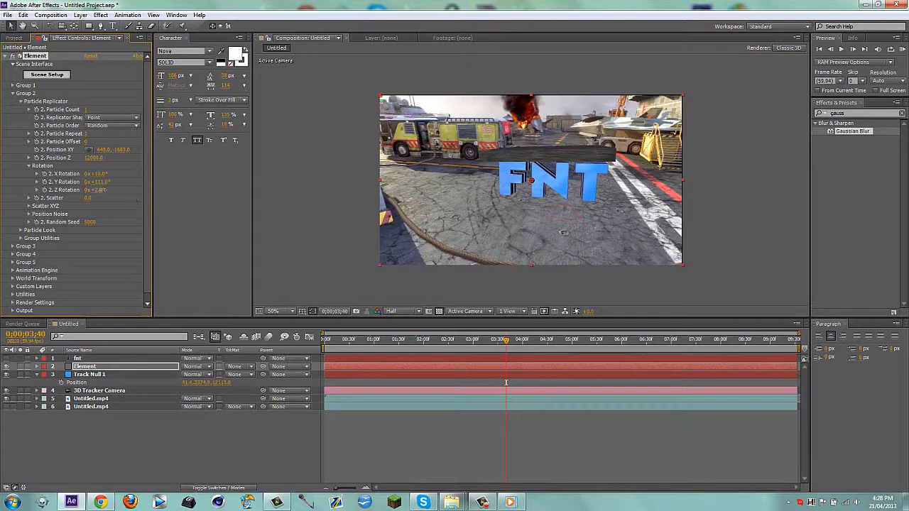
pyautogui.moveTo(105, 189); pyautogui.dragTo(108, 177)
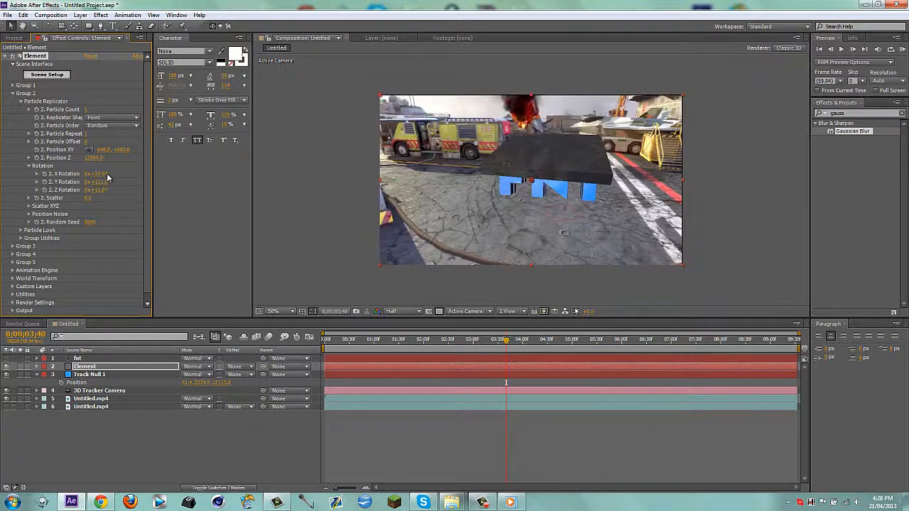
pyautogui.click(104, 173)
pyautogui.click(98, 190)
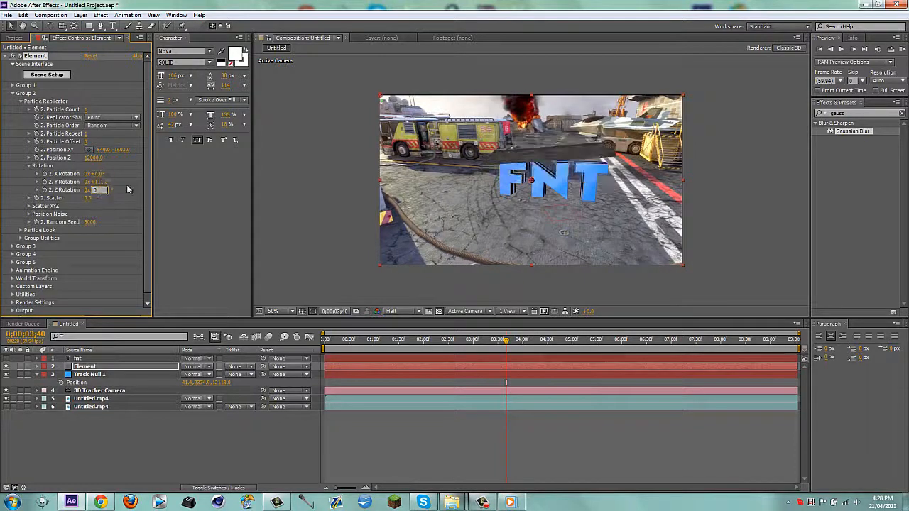
pyautogui.press('Return')
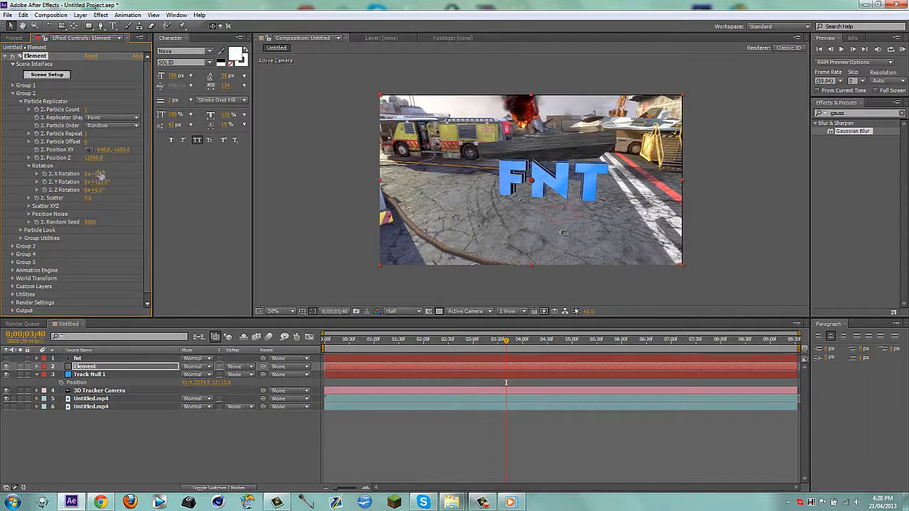
pyautogui.moveTo(104, 190); pyautogui.dragTo(108, 174)
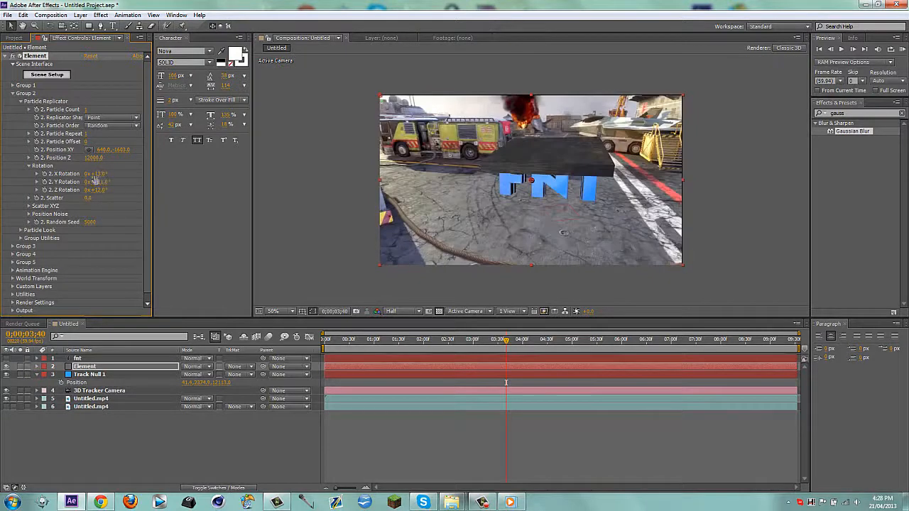
# - Enable Multi-Object in Group 2's Particle Look settings
pyautogui.scroll(-1, 64, 195)
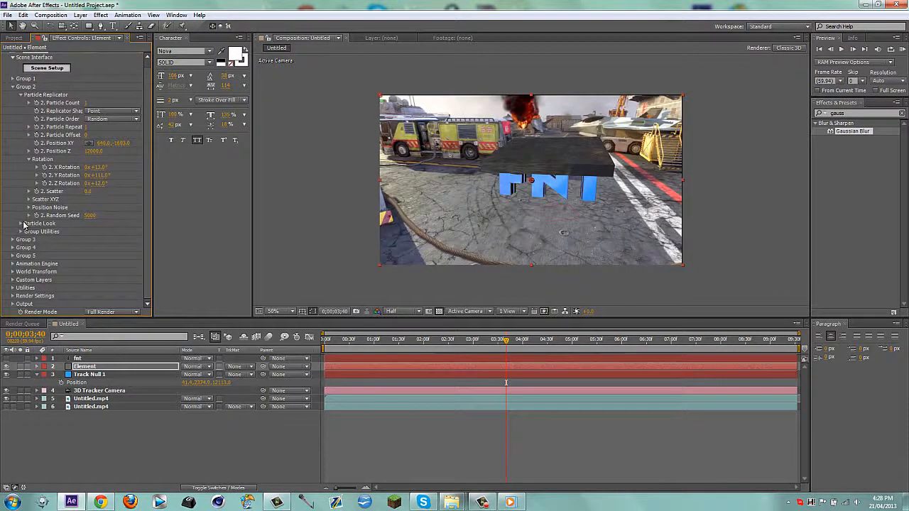
pyautogui.click(22, 224)
pyautogui.scroll(-3, 96, 242)
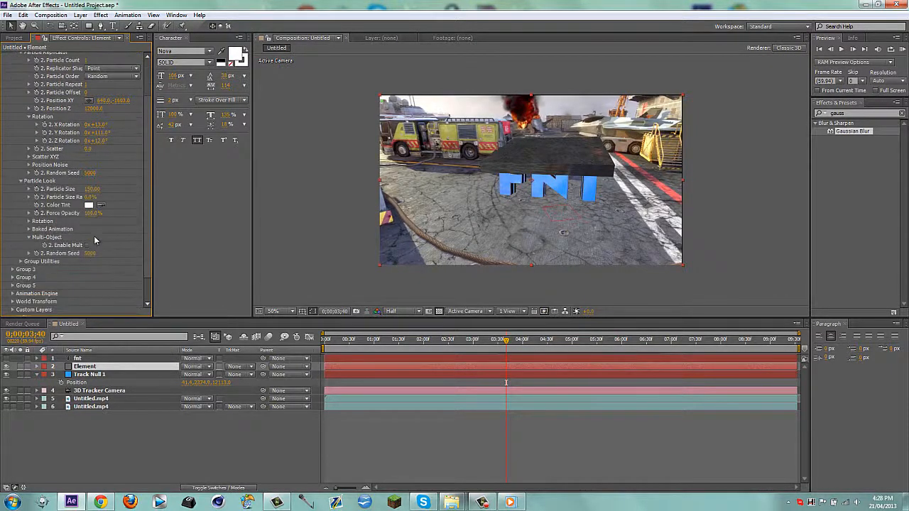
pyautogui.click(86, 245)
pyautogui.scroll(-6, 91, 227)
pyautogui.scroll(-2, 96, 218)
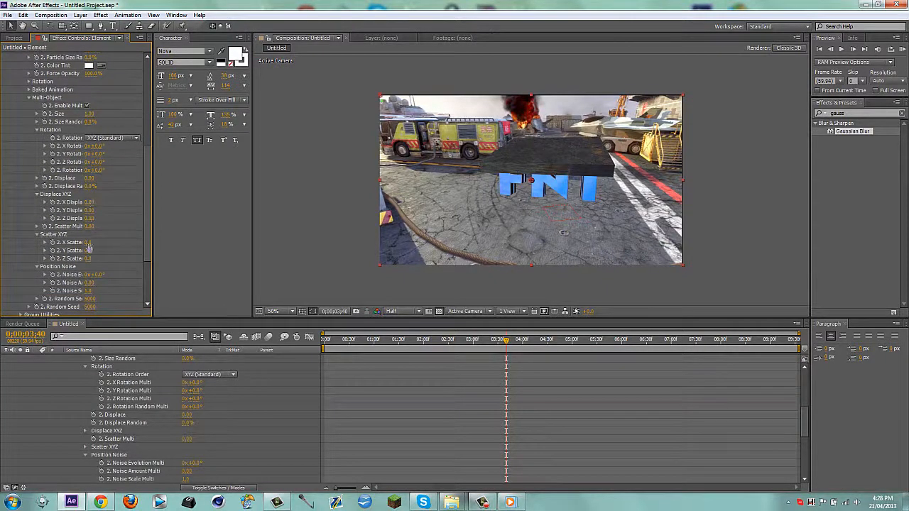
# - Scatter the Group 2 fragments with Multi-Object Scatter values of about 1.8 in X, 6.3 in Y and -2 in Z
pyautogui.moveTo(88, 244); pyautogui.dragTo(109, 252)
pyautogui.press('/')
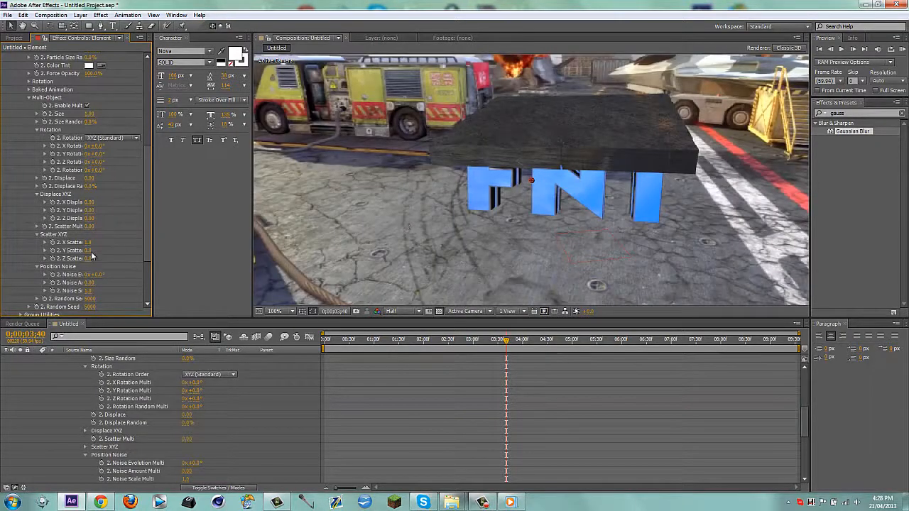
pyautogui.moveTo(148, 247); pyautogui.dragTo(146, 248)
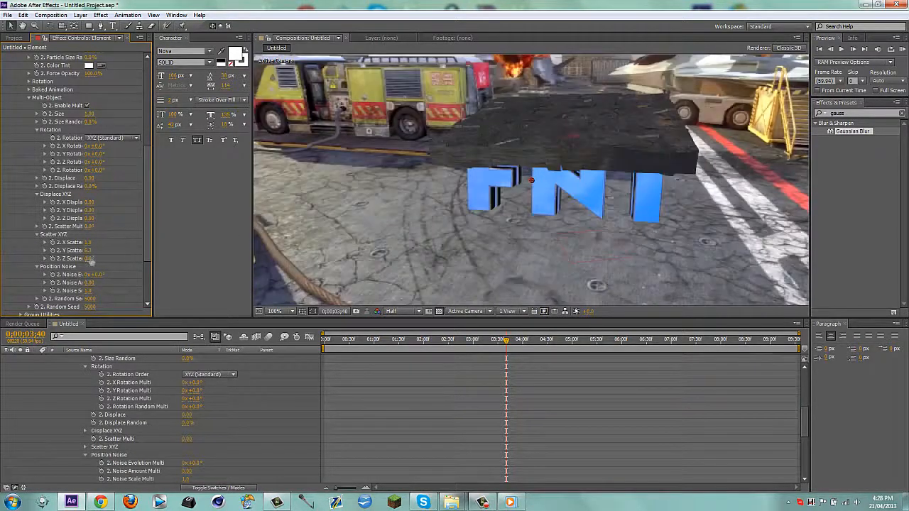
pyautogui.moveTo(89, 259); pyautogui.dragTo(68, 258)
pyautogui.scroll(-2, 657, 155)
pyautogui.scroll(1, 625, 149)
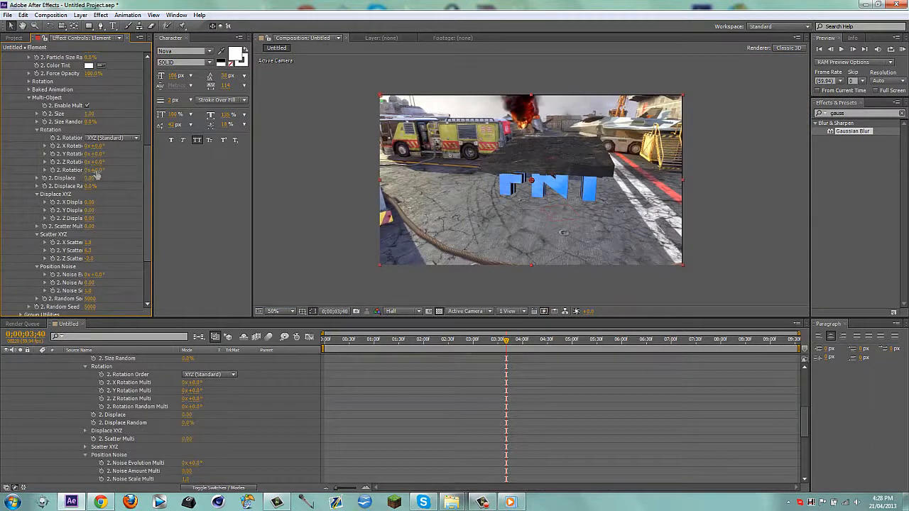
# - Set Group 2's Multi-Object Rotation Random to about 194° to break the block into randomly turned fragments
pyautogui.moveTo(95, 171); pyautogui.dragTo(183, 157)
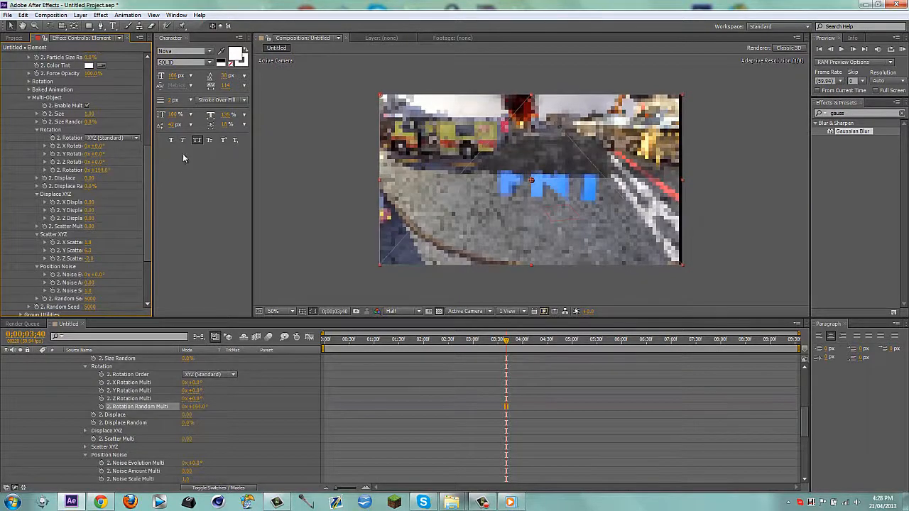
pyautogui.scroll(1, 599, 157)
pyautogui.scroll(-1, 567, 154)
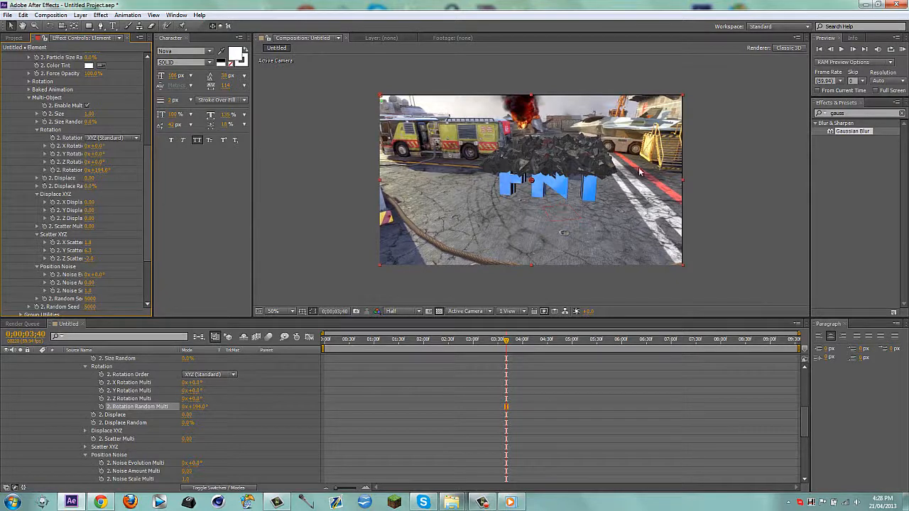
# - Spread the Group 2 fragments with Multi-Object Displace values of about 4.55 in X, 6 in Y and 15.04 in Z
pyautogui.moveTo(90, 202); pyautogui.dragTo(151, 195)
pyautogui.moveTo(216, 185); pyautogui.dragTo(298, 167)
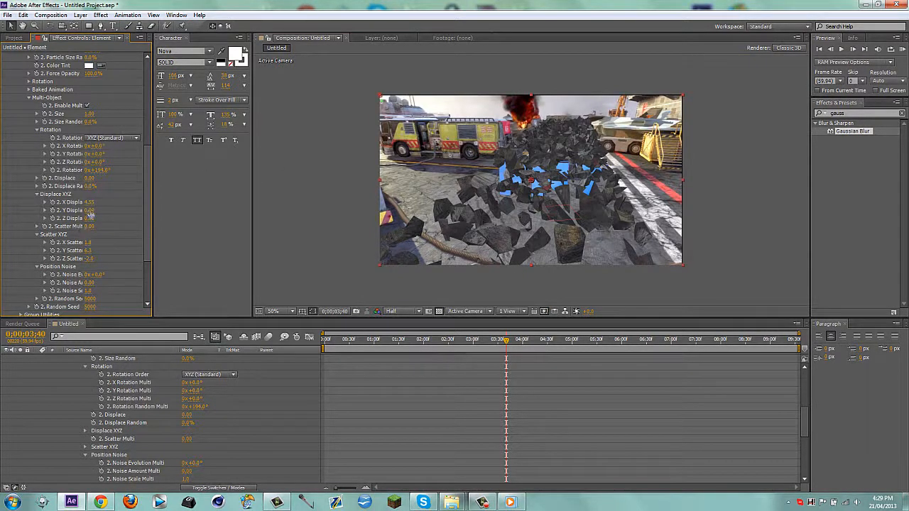
pyautogui.moveTo(235, 194); pyautogui.dragTo(314, 172)
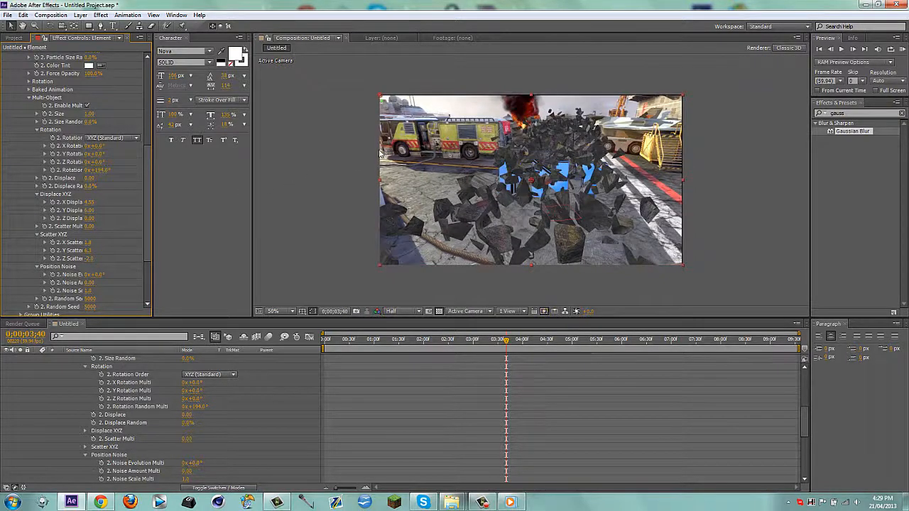
pyautogui.moveTo(88, 219); pyautogui.dragTo(754, 205)
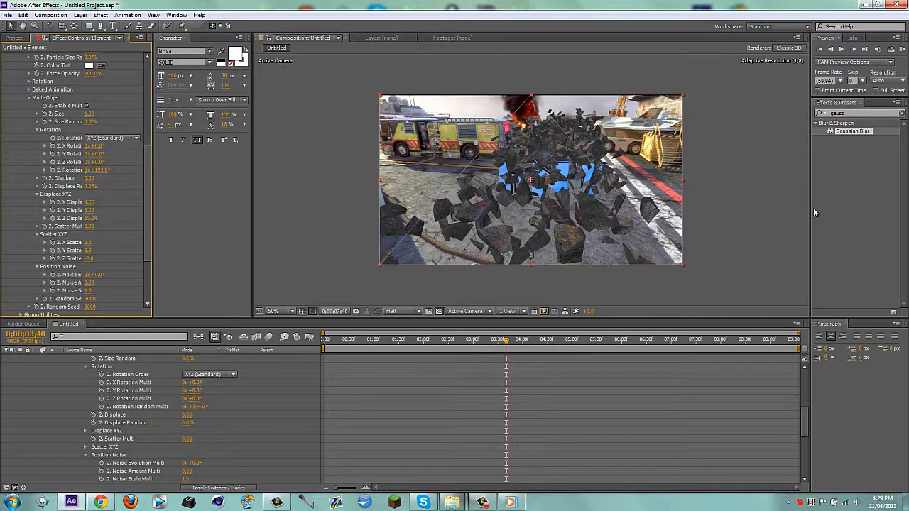
pyautogui.click(570, 301)
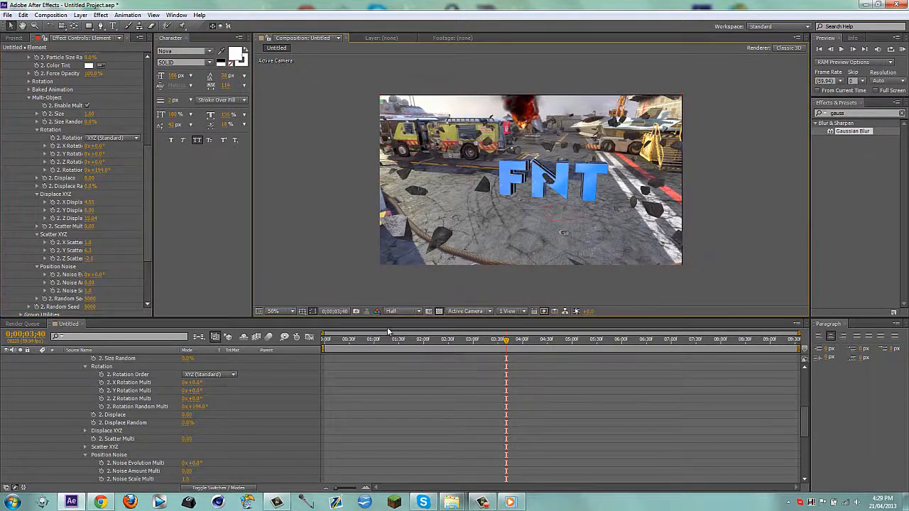
# - Start keyframing Group 2's X, Y and Z Displace values at the beginning of the timeline, at 0;00;00;01
pyautogui.click(388, 342)
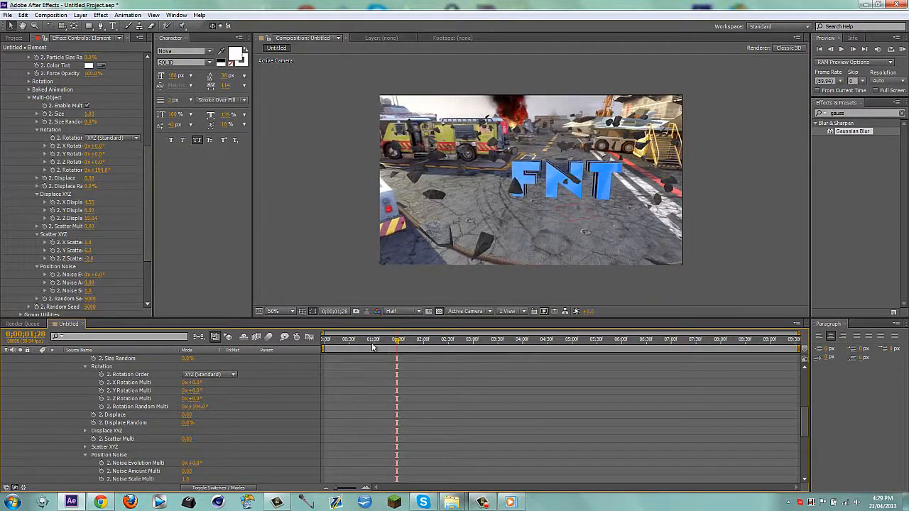
pyautogui.click(327, 343)
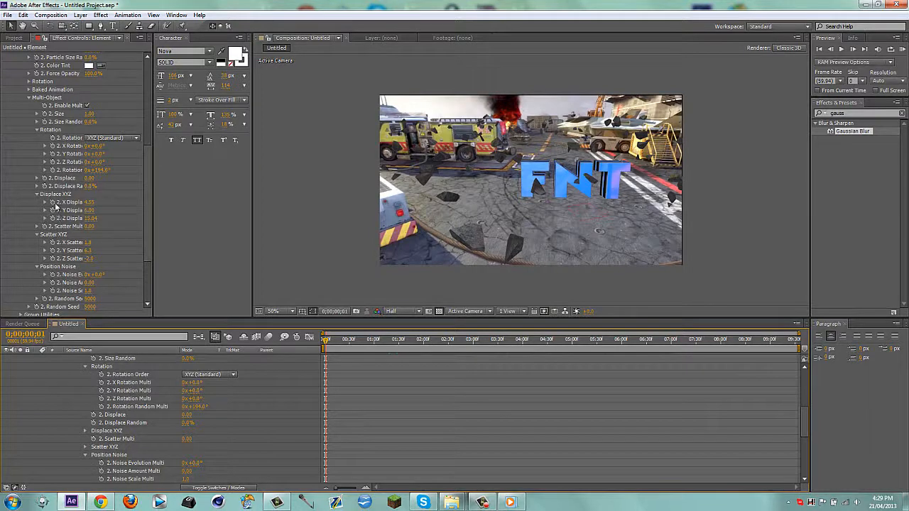
pyautogui.moveTo(53, 202); pyautogui.dragTo(52, 219)
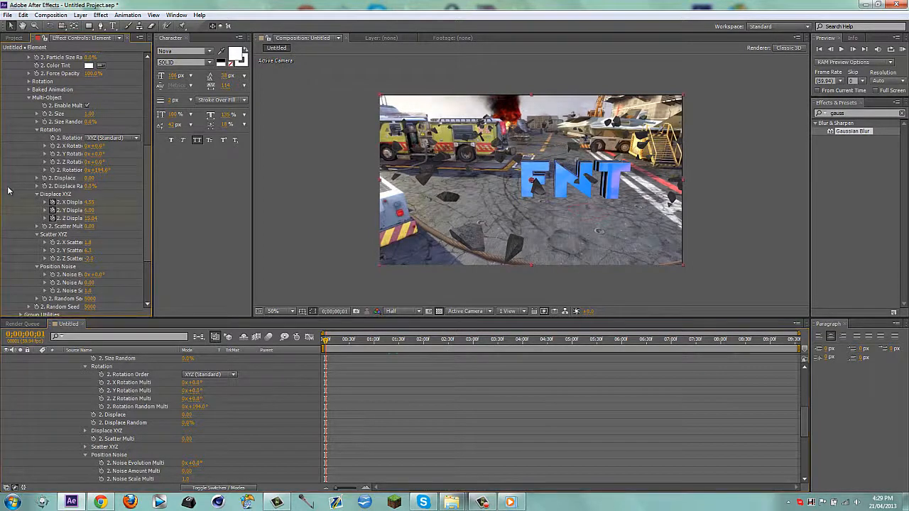
pyautogui.scroll(1, 27, 98)
pyautogui.scroll(5, 27, 102)
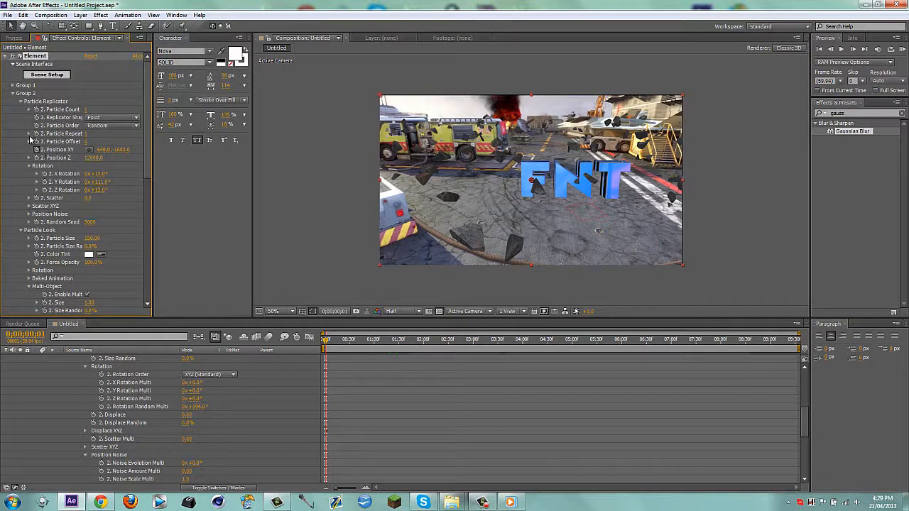
# - At 0;00;09;27, keyframe Group 2's Displace to about 4.95 in X, 6.42 in Y and 15.79 in Z, and Position XY to 640, -2003
pyautogui.press('u')
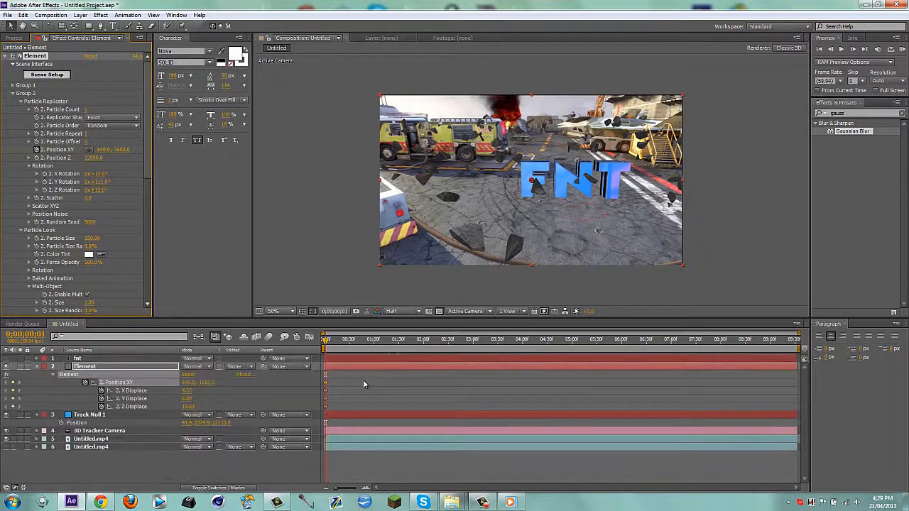
pyautogui.click(794, 341)
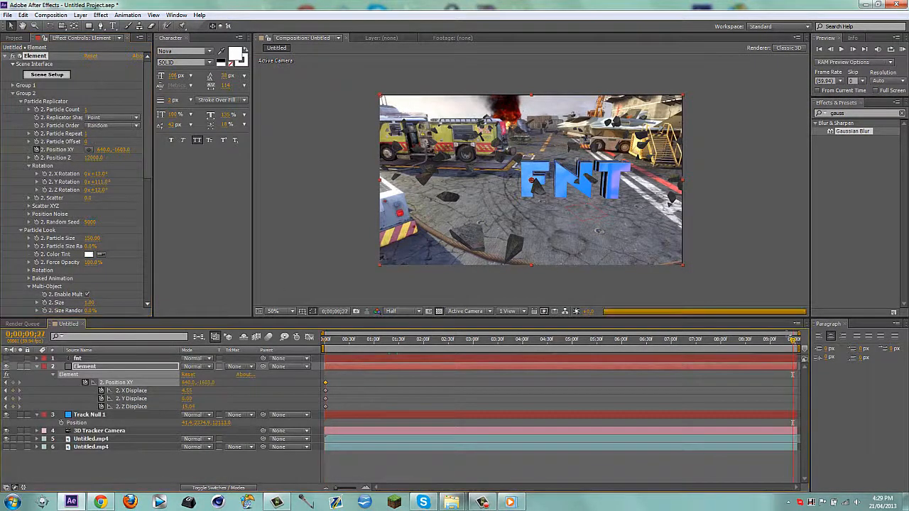
pyautogui.moveTo(186, 391); pyautogui.dragTo(205, 398)
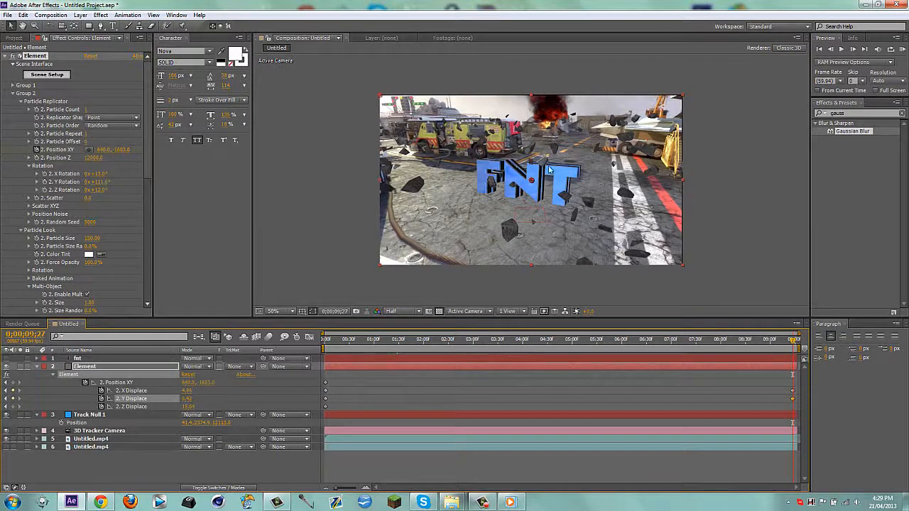
pyautogui.moveTo(193, 406); pyautogui.dragTo(25, 381)
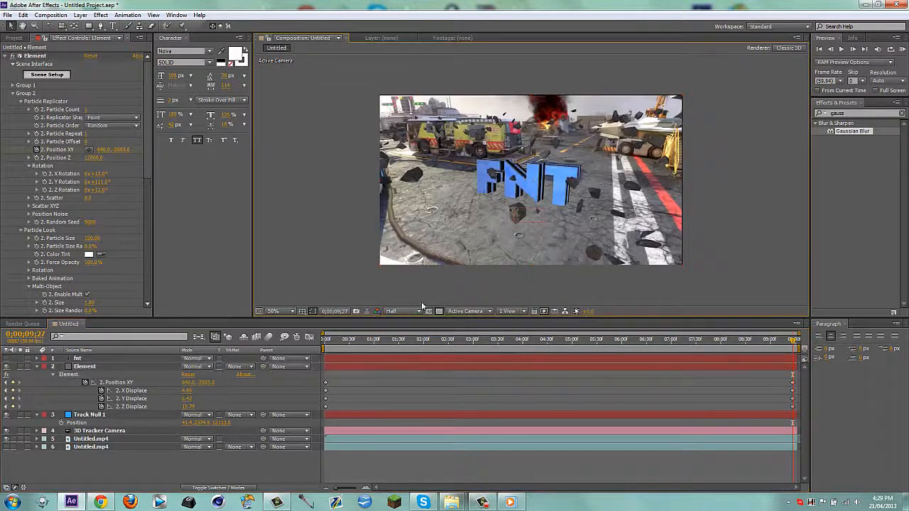
# - Set the composition's preview resolution to Quarter and run a RAM preview of the debris animation
pyautogui.click(398, 311)
pyautogui.click(410, 368)
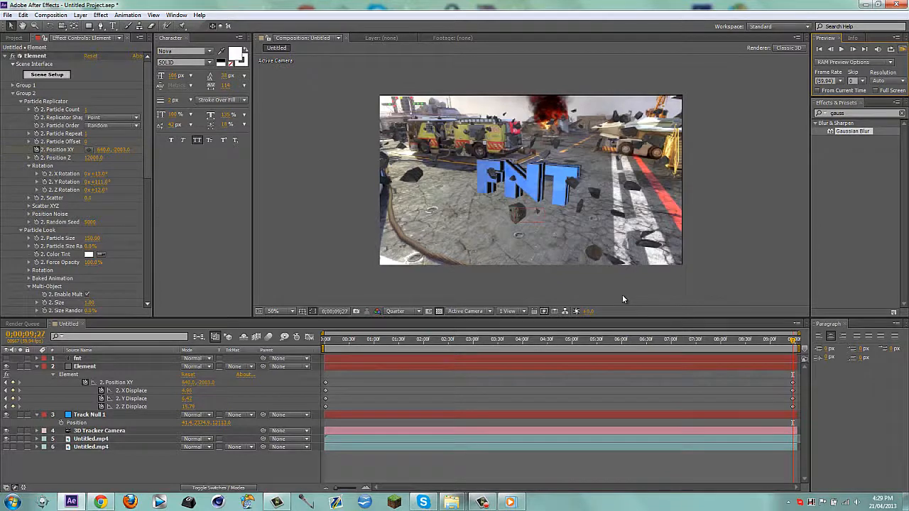
pyautogui.press('KP_0')
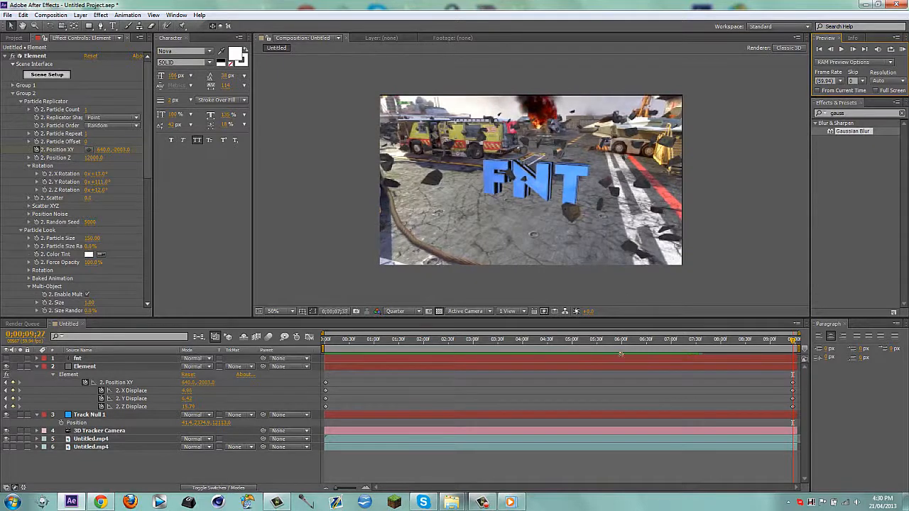
# - Scrub through the timeline from the start to examine how the debris moves around the FNT text
pyautogui.click(326, 339)
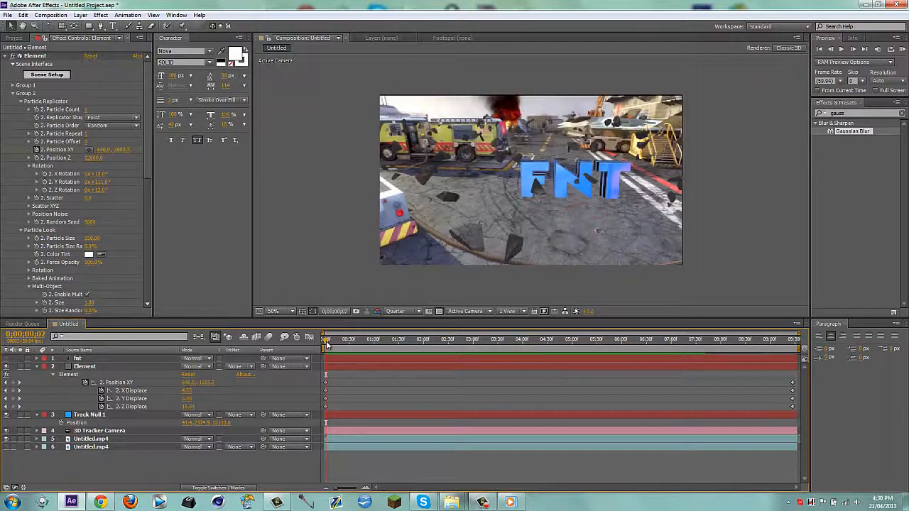
pyautogui.moveTo(326, 344); pyautogui.dragTo(675, 341)
pyautogui.moveTo(549, 353); pyautogui.dragTo(528, 319)
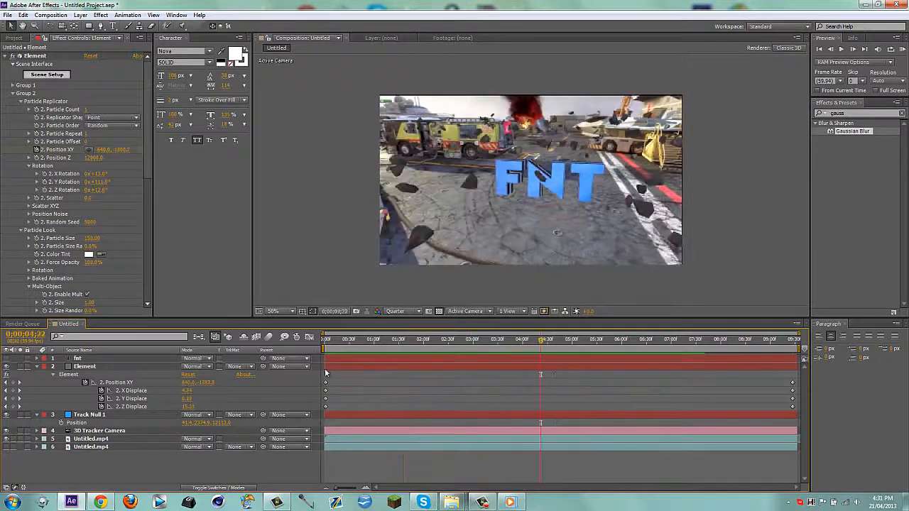
pyautogui.click(142, 366)
pyautogui.press('Home')
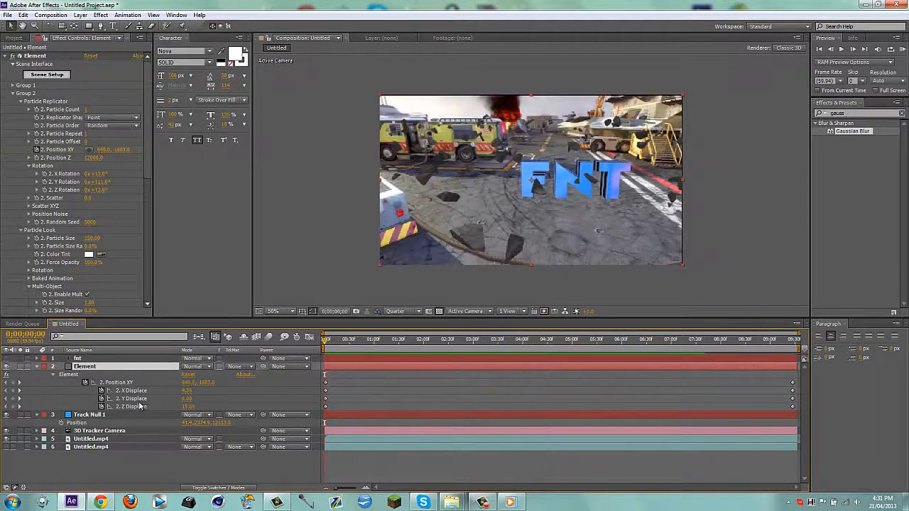
pyautogui.moveTo(393, 340); pyautogui.dragTo(359, 344)
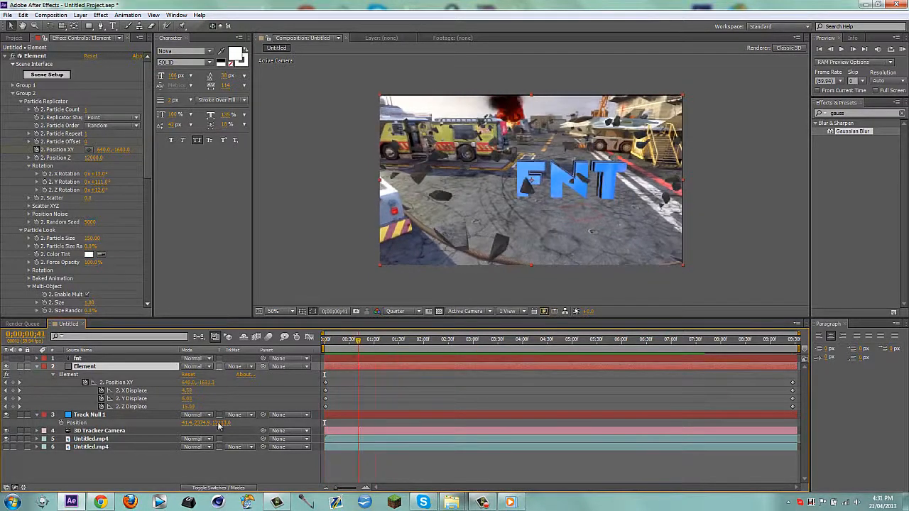
# - Collapse the Element layer's keyframed properties and duplicate the layer
pyautogui.press('u')
pyautogui.click(146, 466)
pyautogui.click(102, 367)
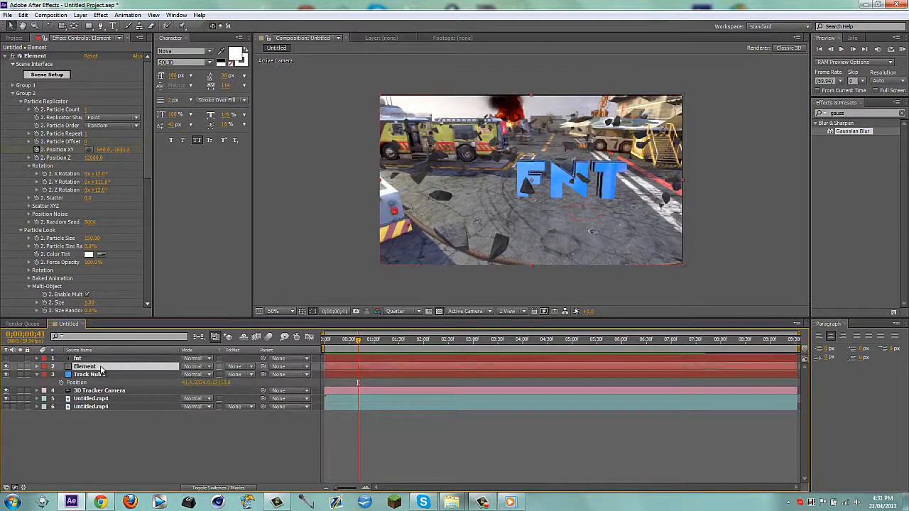
pyautogui.hotkey('ctrl', 'd')
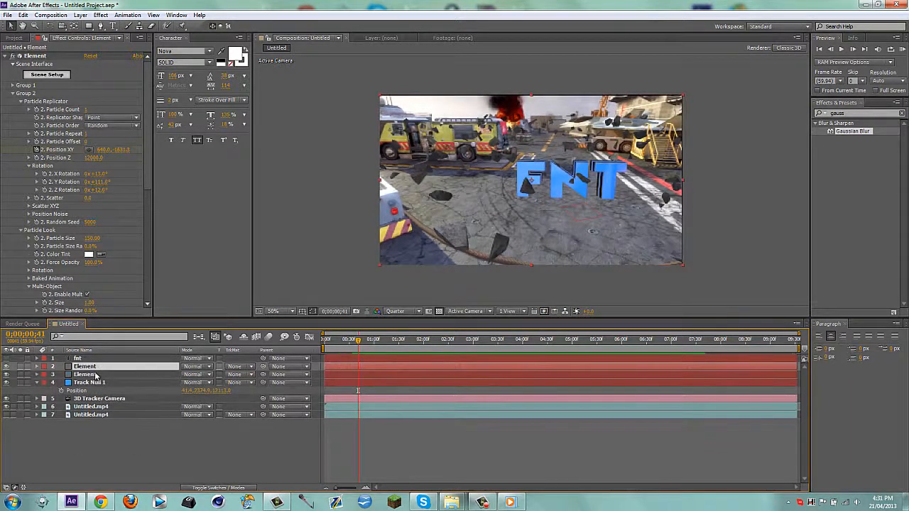
# - Remove the floor_fracture model from the lower Element layer's scene so it holds only the extruded FNT text
pyautogui.click(95, 375)
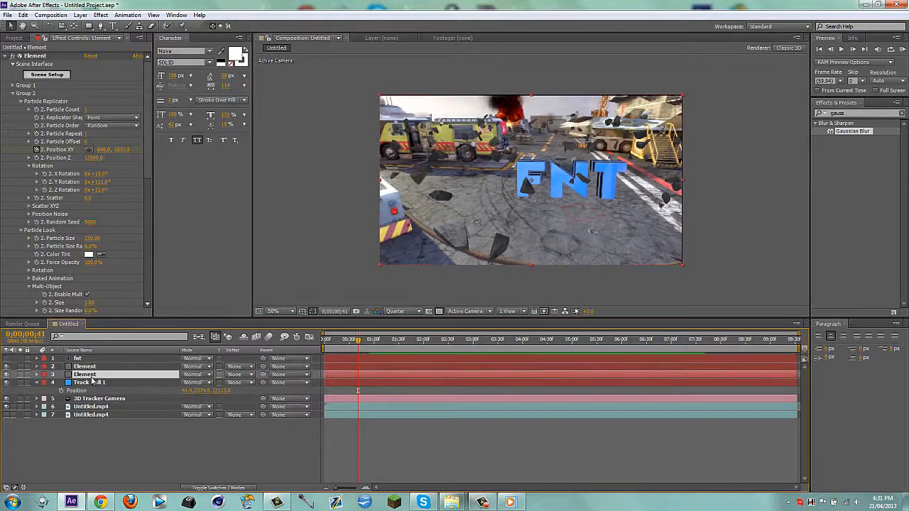
pyautogui.click(47, 75)
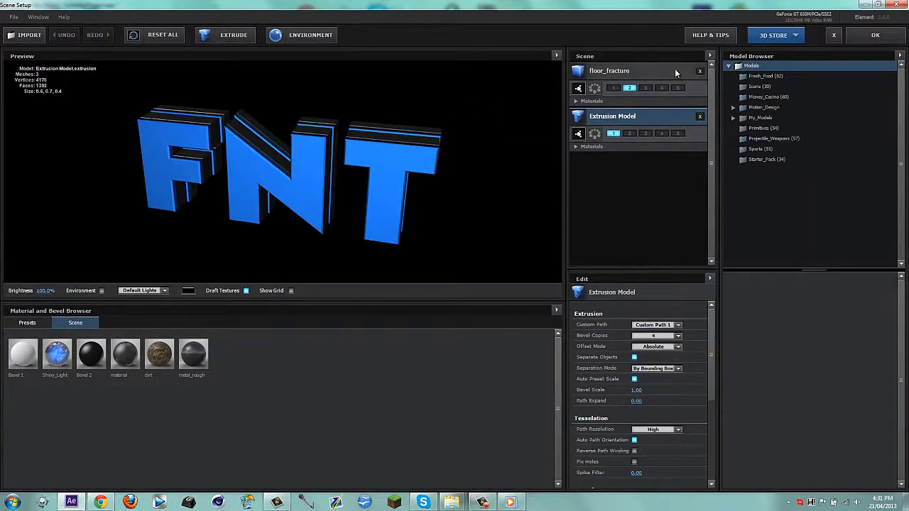
pyautogui.click(699, 71)
pyautogui.click(875, 34)
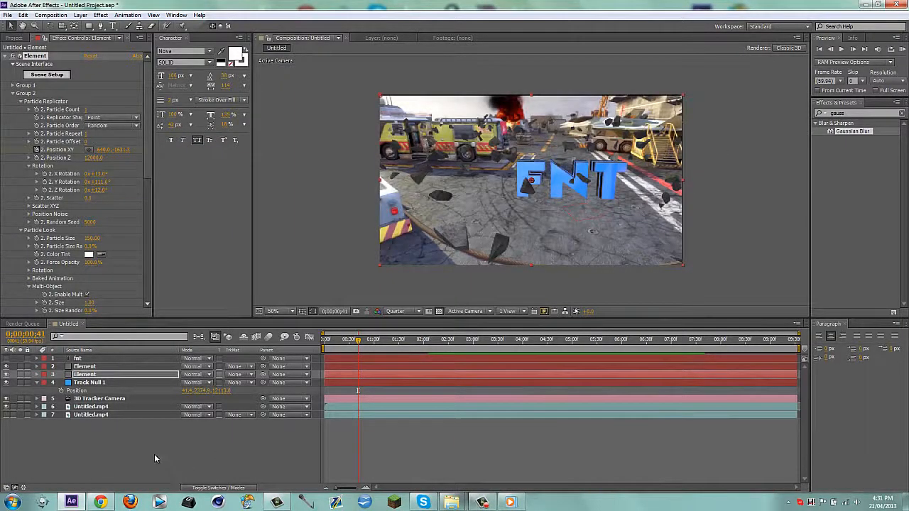
# - Remove the Extrusion Model from the upper Element layer's scene so it holds only the floor debris
pyautogui.click(85, 367)
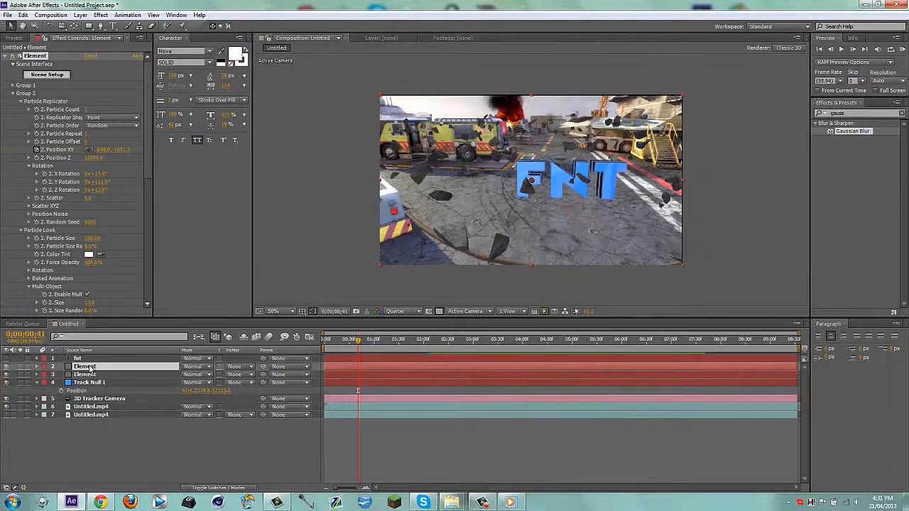
pyautogui.click(47, 75)
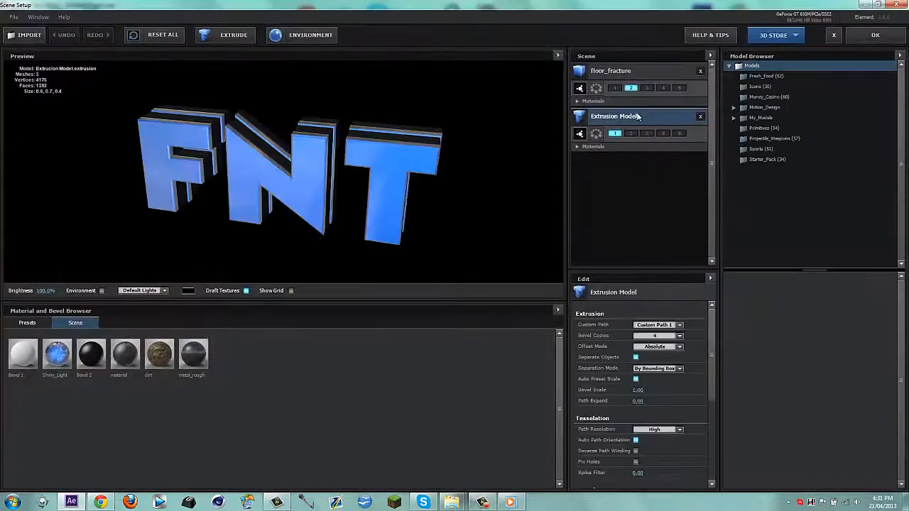
pyautogui.click(700, 115)
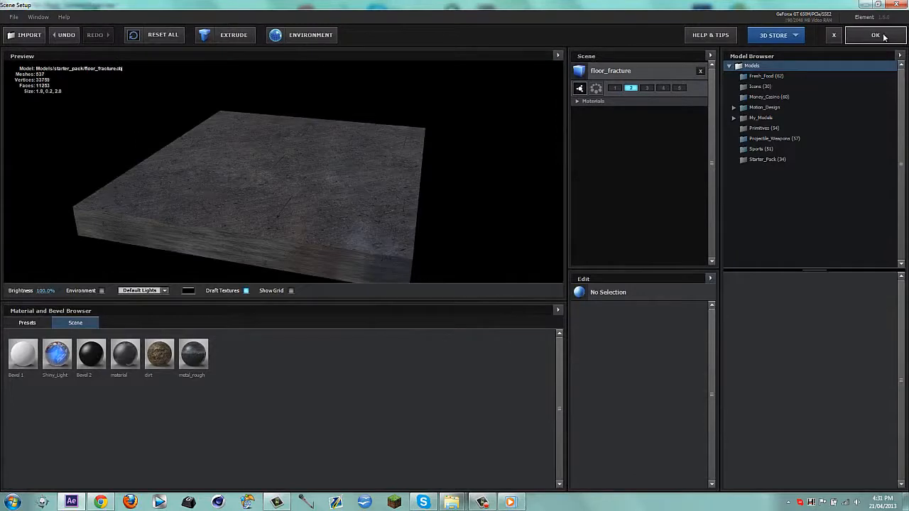
pyautogui.click(882, 36)
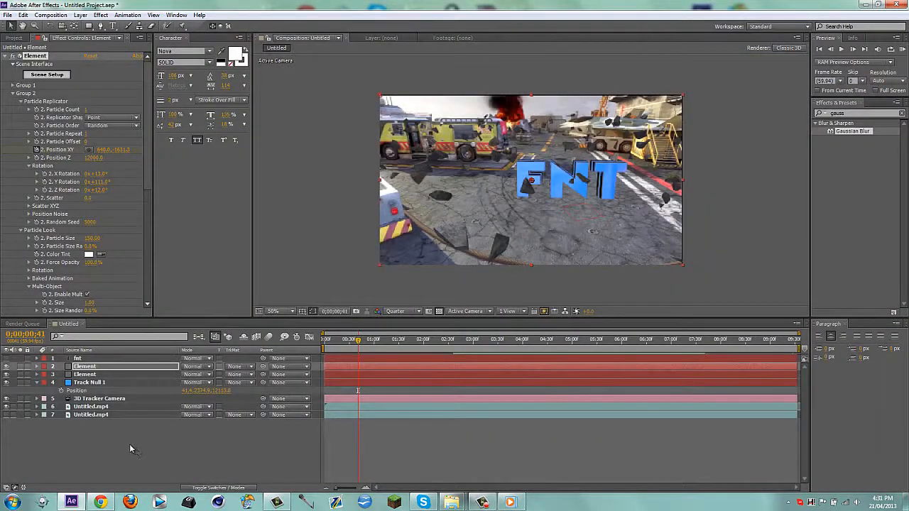
# - Set the upper Element layer's opacity to 50% and collapse the property again
pyautogui.click(95, 367)
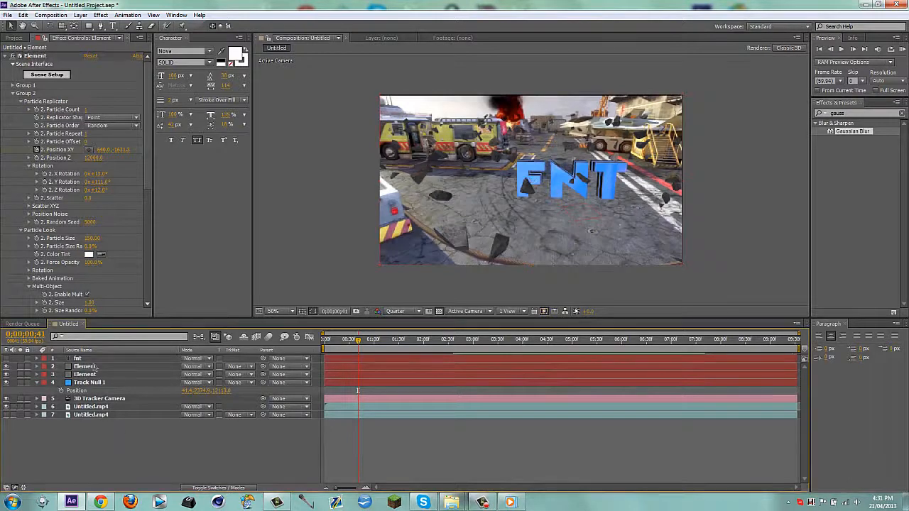
pyautogui.click(91, 369)
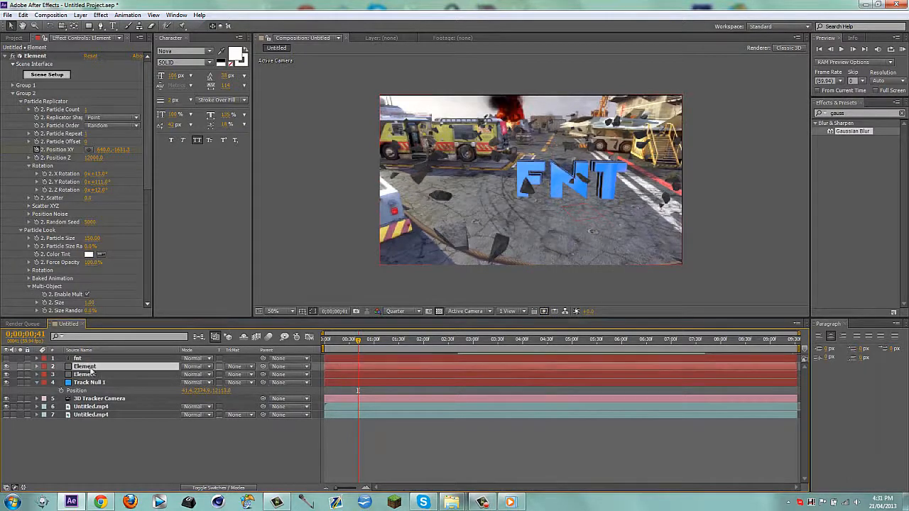
pyautogui.press('t')
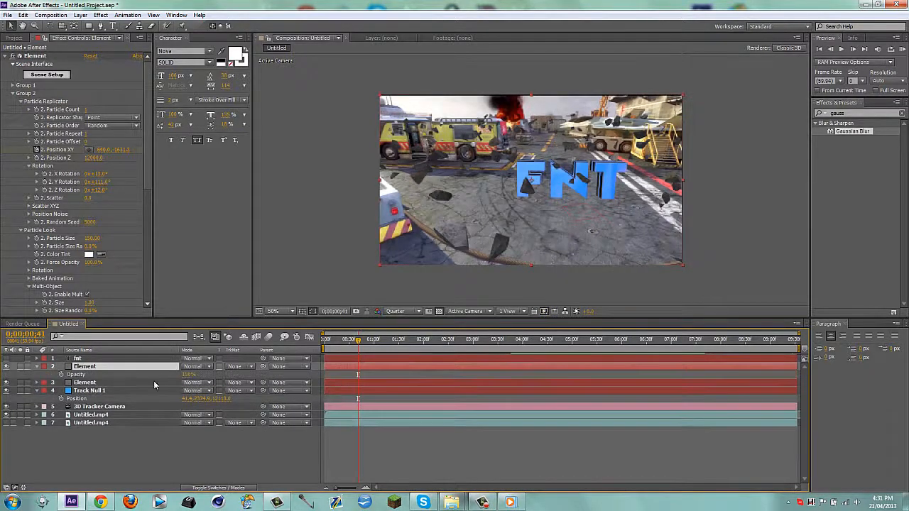
pyautogui.click(190, 374)
pyautogui.write('50')
pyautogui.press('Return')
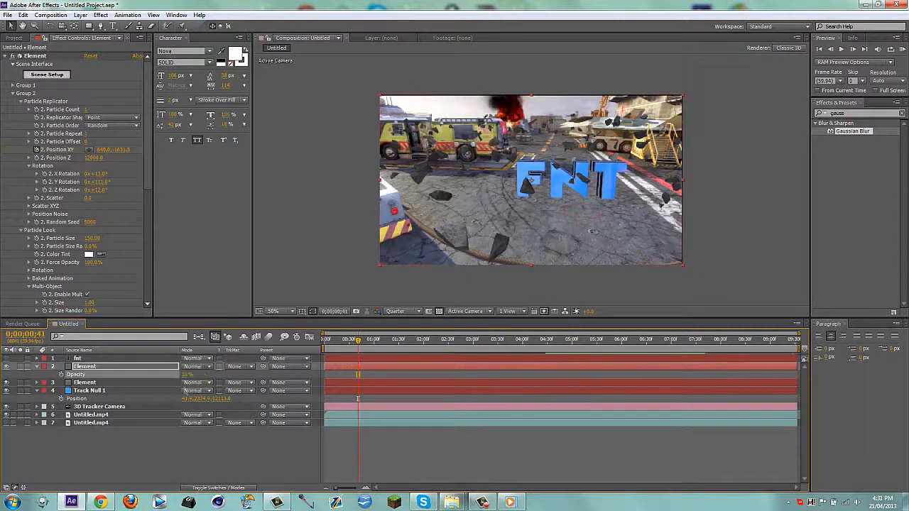
pyautogui.press('t')
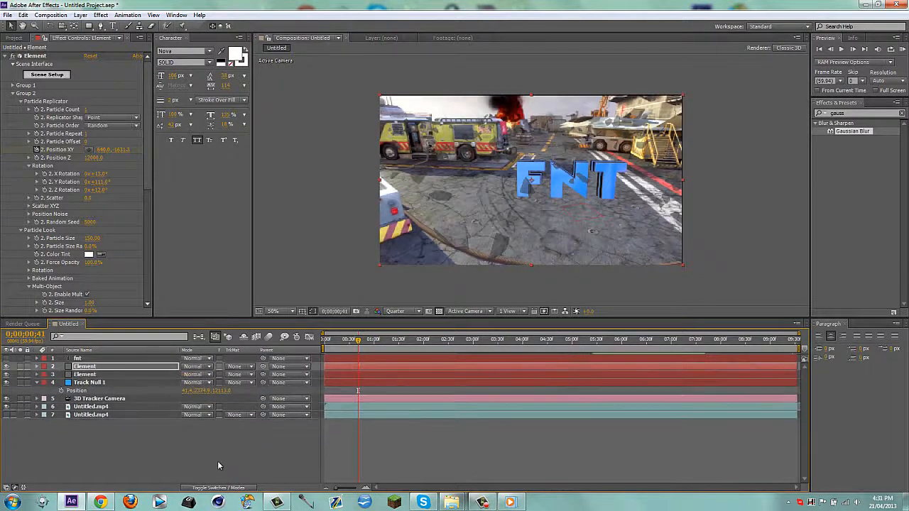
# - Check the semi-transparent debris at several times in the composition, up to 0;00;03;45
pyautogui.click(217, 461)
pyautogui.click(392, 339)
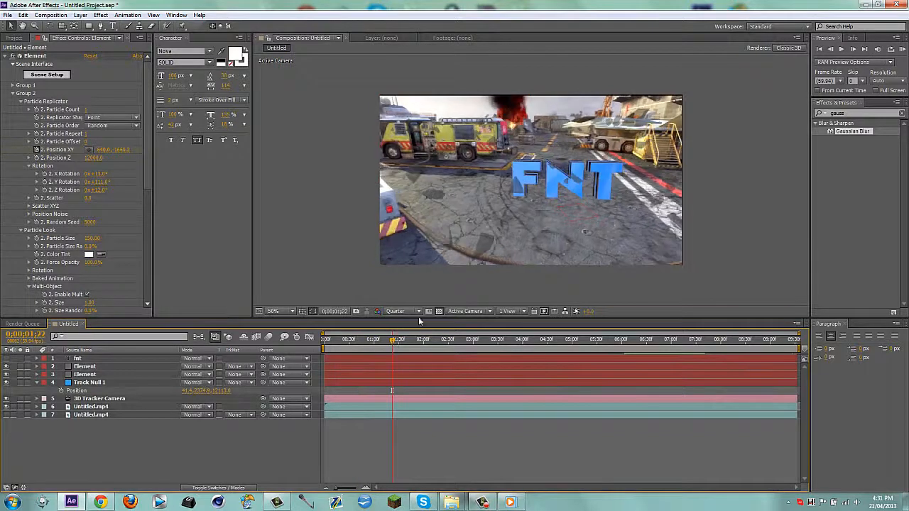
pyautogui.click(466, 339)
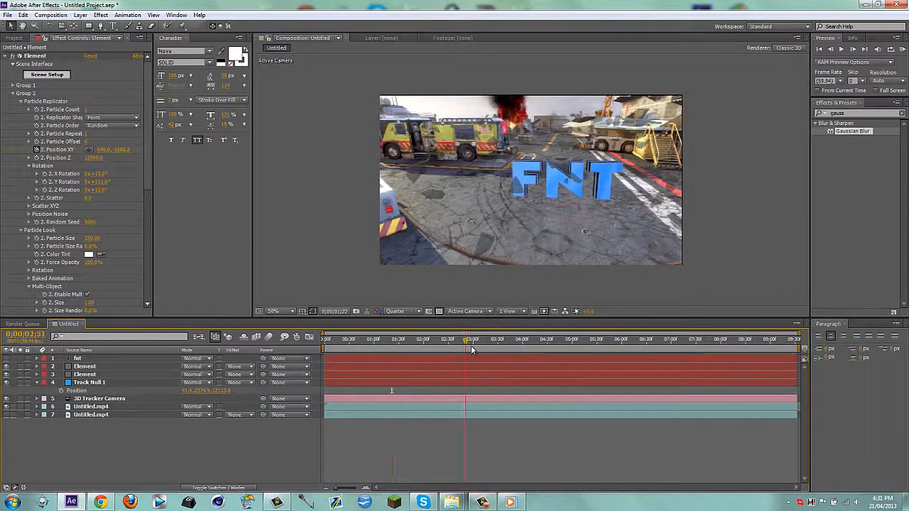
pyautogui.click(510, 342)
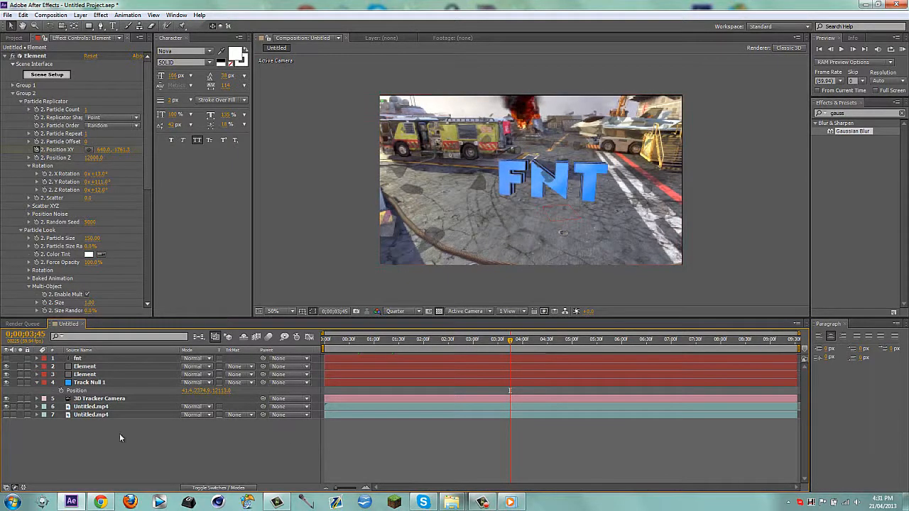
# - Add an adjustment layer above all other layers and rename it Effect
pyautogui.hotkey('ctrl', 'alt', 'y')
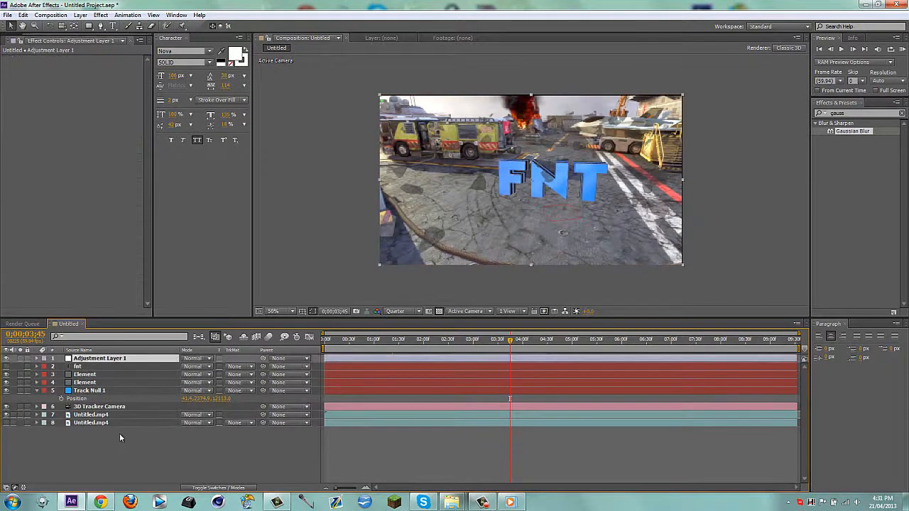
pyautogui.press('Return')
pyautogui.write('Effect')
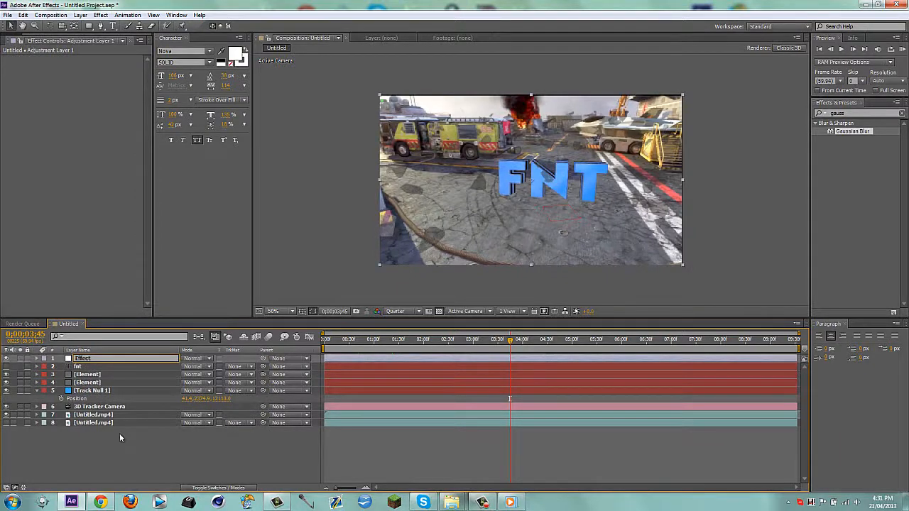
pyautogui.press('Return')
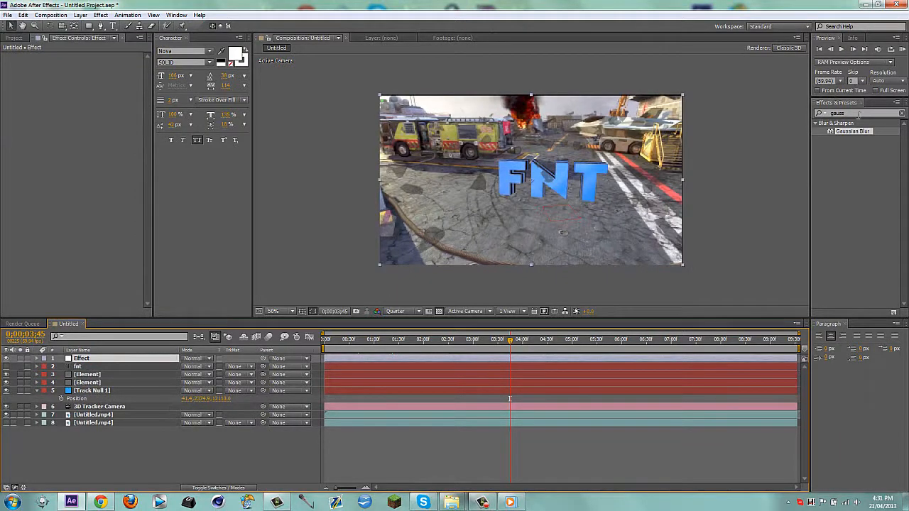
# - Find the Magic Bullet Looks effect and apply it to the Effect adjustment layer
pyautogui.doubleClick(858, 114)
pyautogui.write('loos')
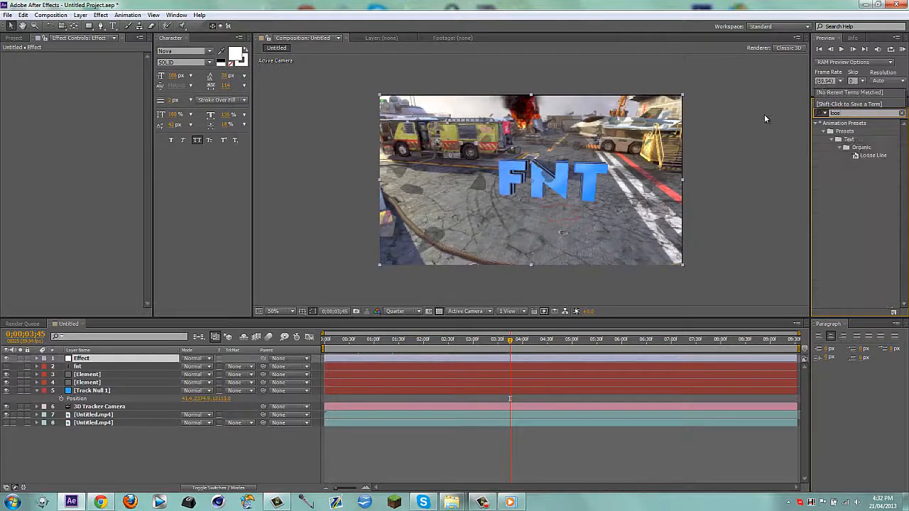
pyautogui.press('BackSpace')
pyautogui.write('ks')
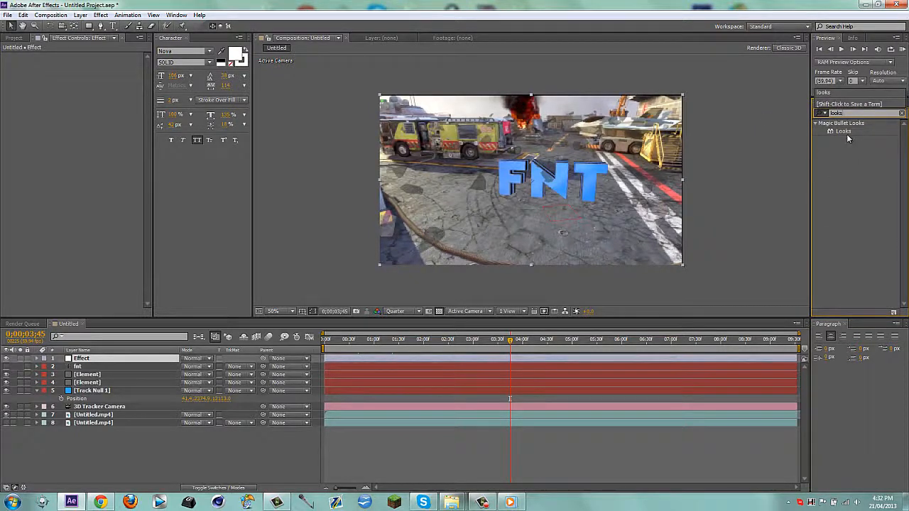
pyautogui.moveTo(842, 131); pyautogui.dragTo(531, 175)
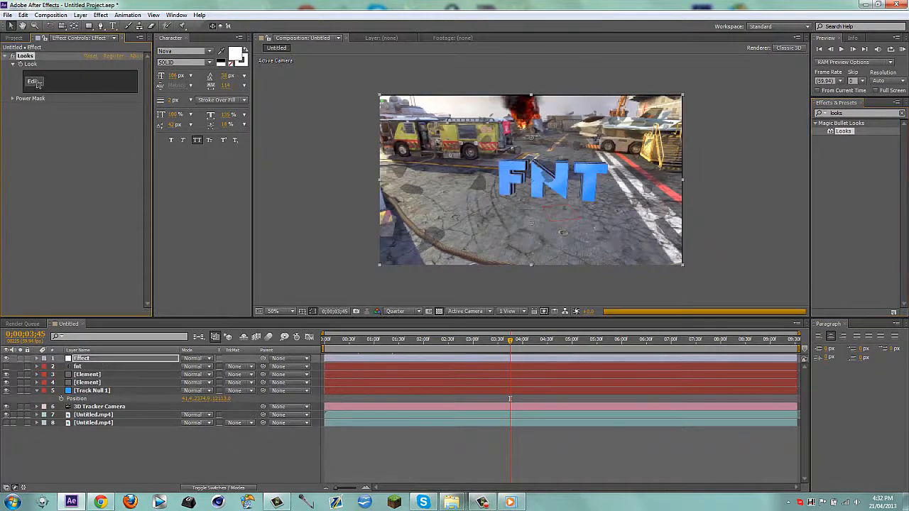
# - Open the Magic Bullet Looks editor for the Effect layer's look
pyautogui.click(32, 82)
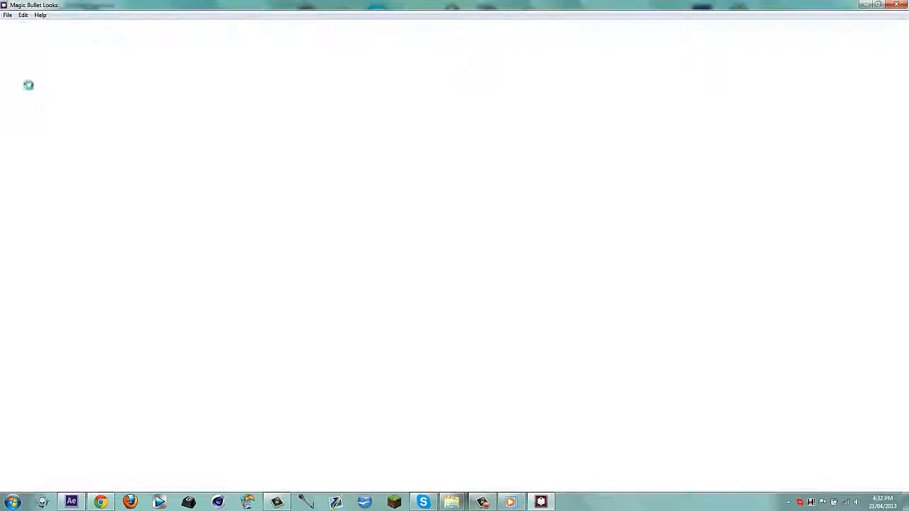
pyautogui.click(486, 502)
pyautogui.click(488, 504)
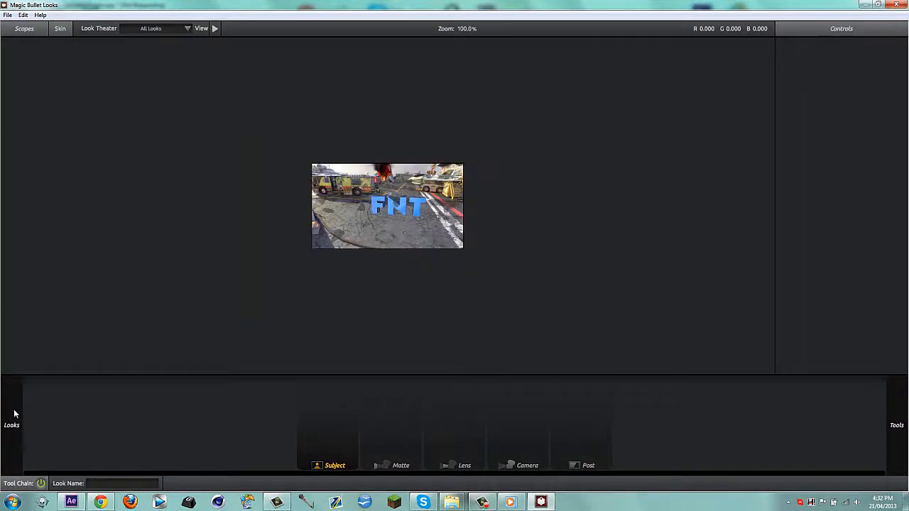
# - Choose the custom look 600 for the Effect layer and finish the Magic Bullet Looks edit
pyautogui.moveTo(12, 420)
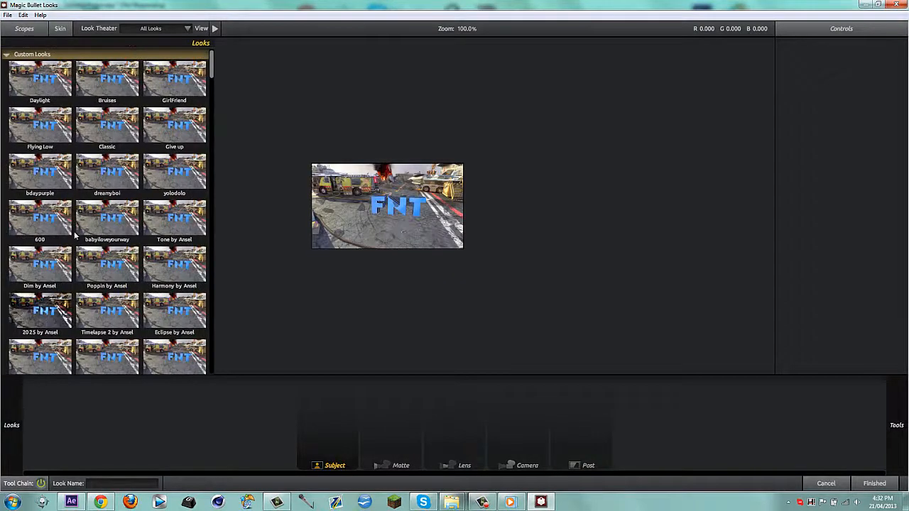
pyautogui.click(40, 217)
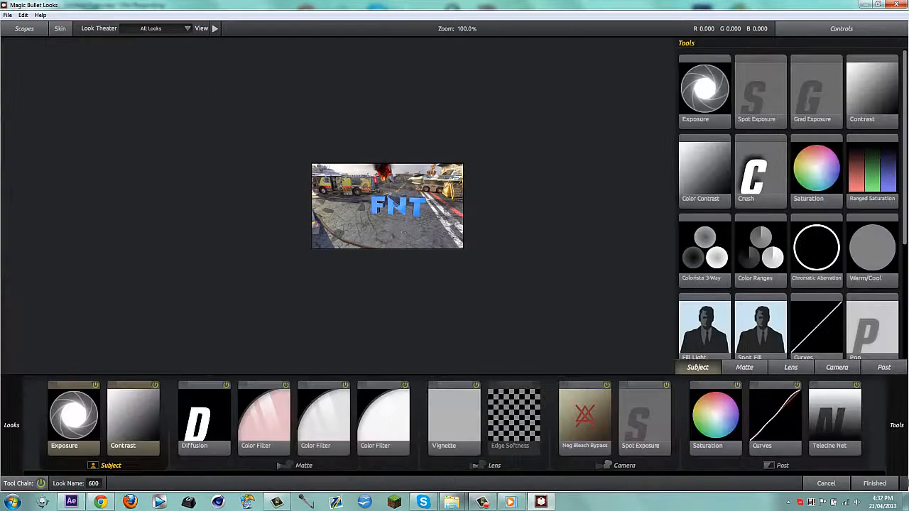
pyautogui.click(874, 483)
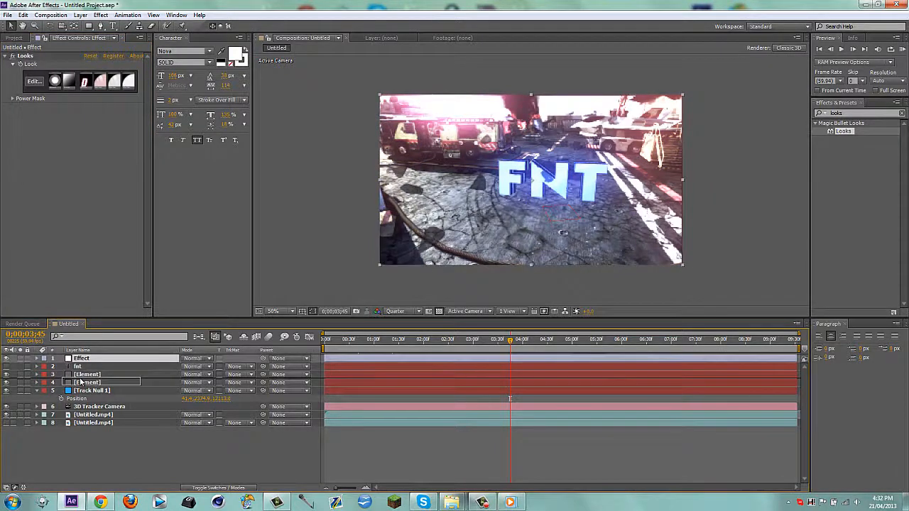
# - Move the Effect layer directly below the upper Element layer and set its track matte to Alpha
pyautogui.hotkey('ctrl', 'alt', 'Down')
pyautogui.hotkey('ctrl', 'alt', 'Down')
pyautogui.click(216, 444)
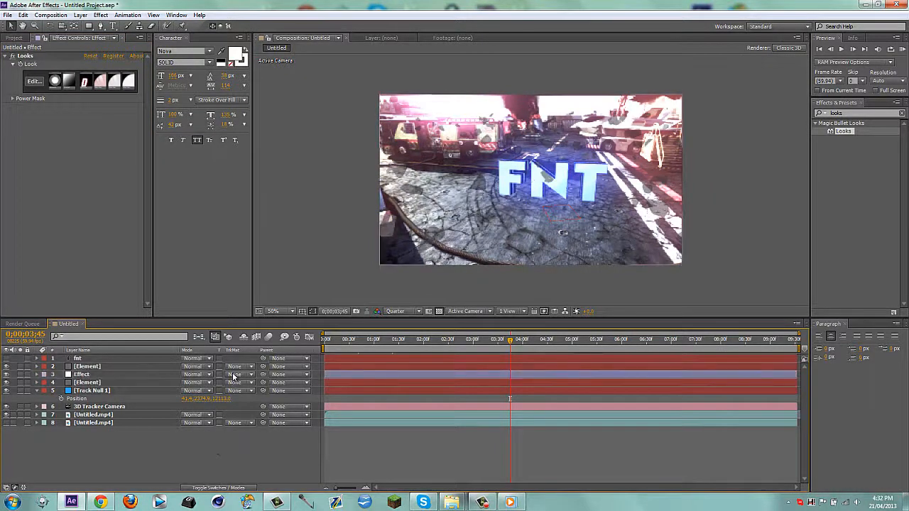
pyautogui.click(233, 375)
pyautogui.click(265, 400)
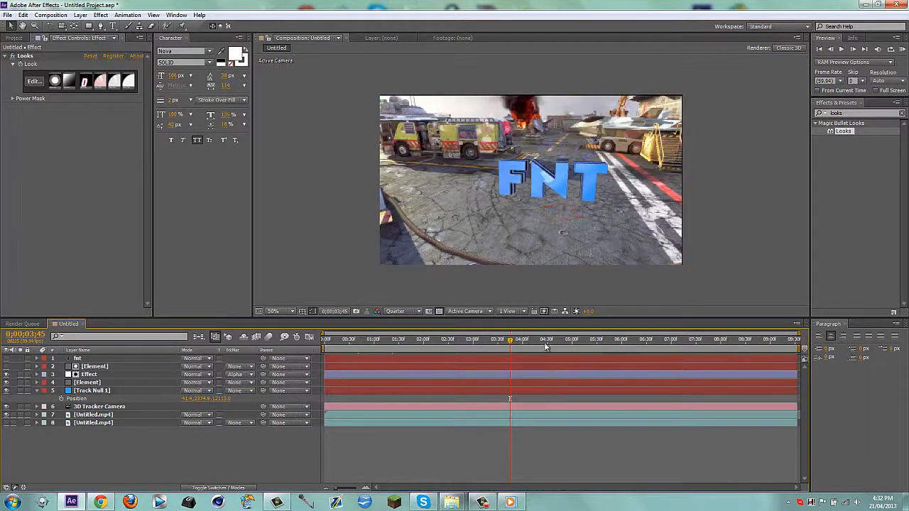
# - Compare the frame at 0;00;06;43 with the upper Element layer shown and hidden, and check the composition around 0;00;03;52
pyautogui.moveTo(546, 346); pyautogui.dragTo(656, 348)
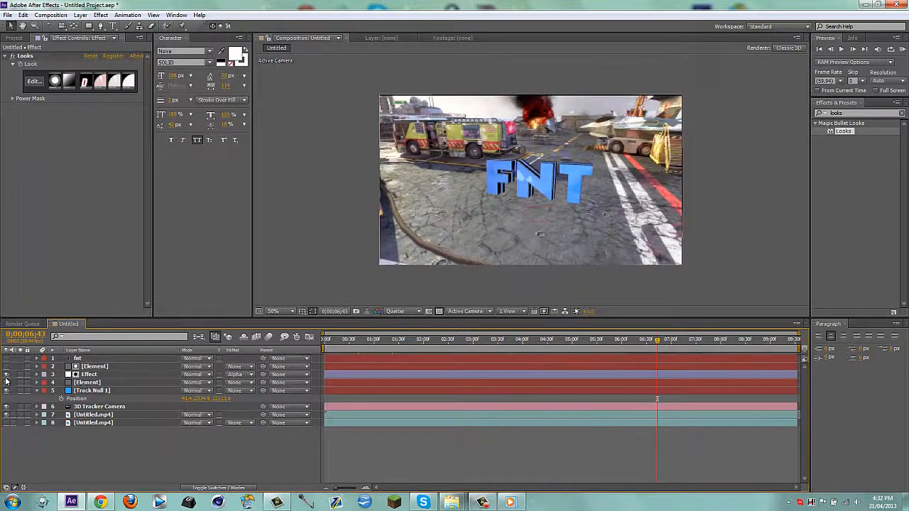
pyautogui.click(99, 366)
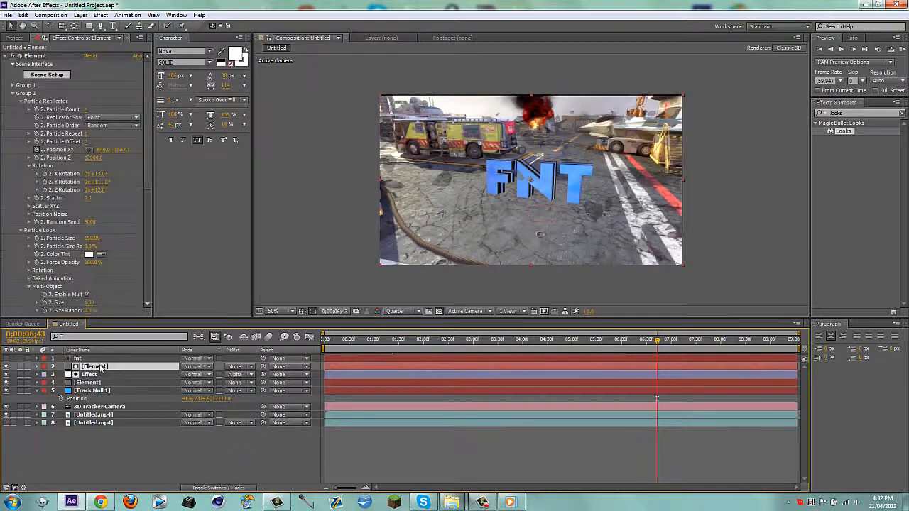
pyautogui.press('t')
pyautogui.press('t')
pyautogui.click(7, 367)
pyautogui.click(141, 447)
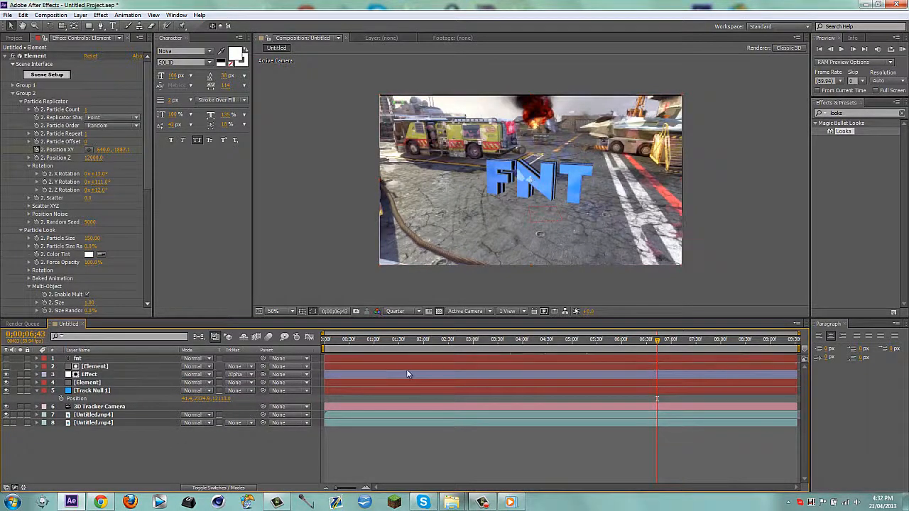
pyautogui.moveTo(383, 340); pyautogui.dragTo(521, 337)
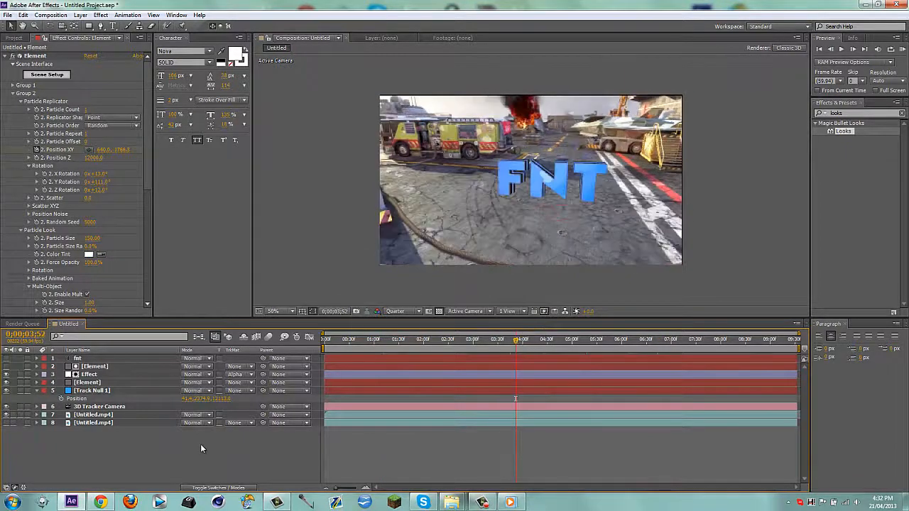
# - Switch to the media player to view the example contest entry video, and return to the desktop
pyautogui.click(867, 5)
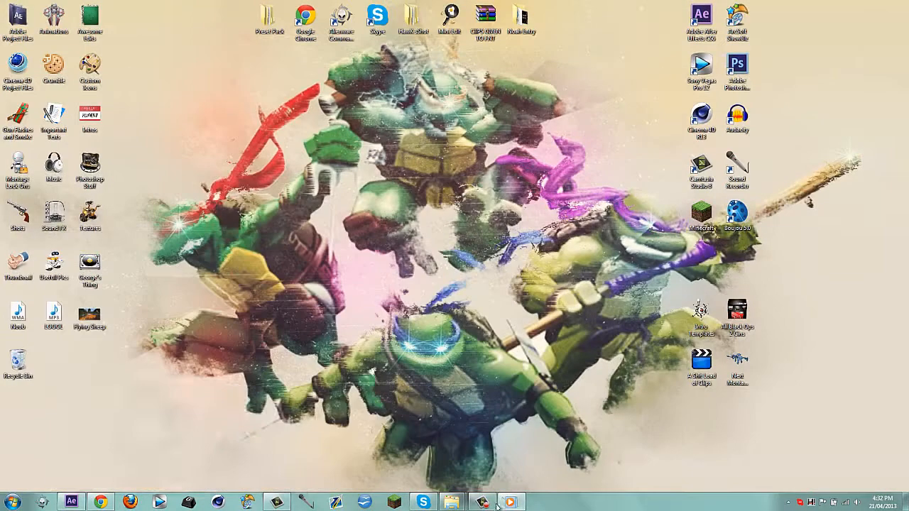
pyautogui.click(498, 504)
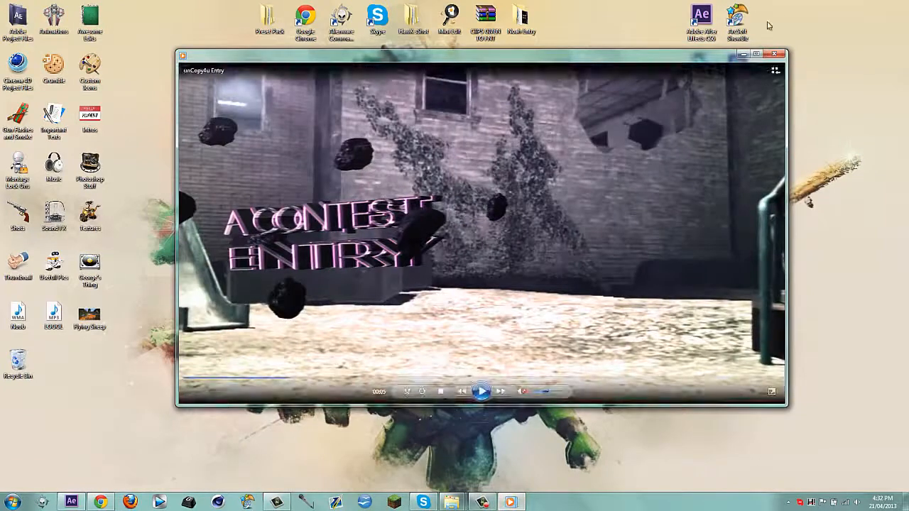
pyautogui.click(743, 54)
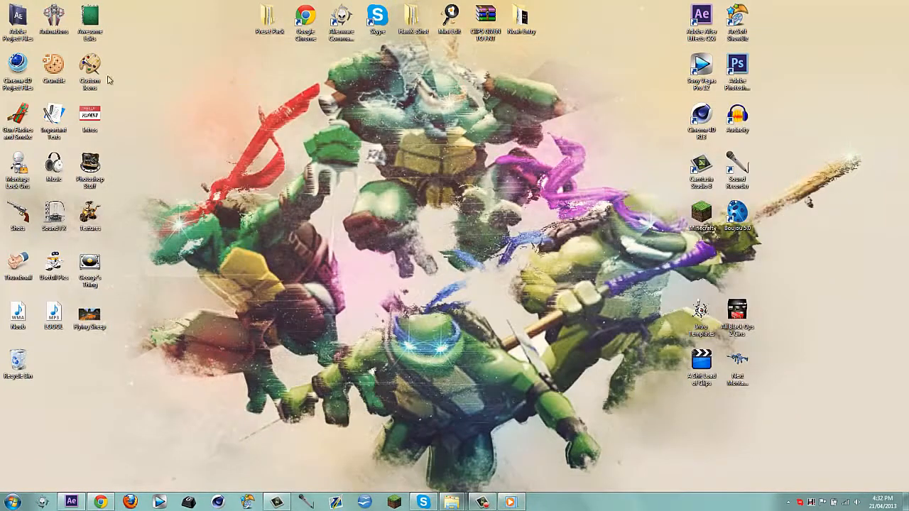
pyautogui.moveTo(112, 54); pyautogui.dragTo(635, 222)
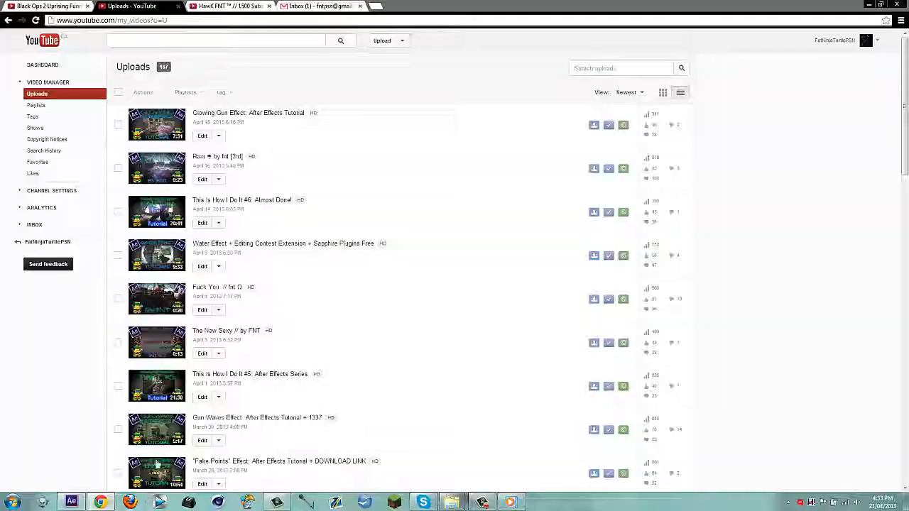
# - Switch to the browser and look through the uploaded videos on the YouTube Uploads page, and return to the desktop
pyautogui.click(100, 502)
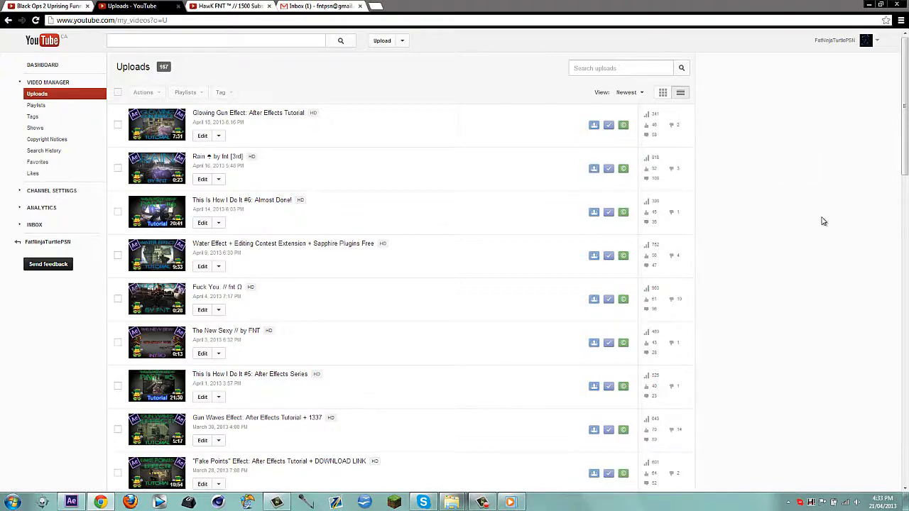
pyautogui.scroll(-5, 822, 221)
pyautogui.scroll(-1, 821, 229)
pyautogui.scroll(4, 823, 243)
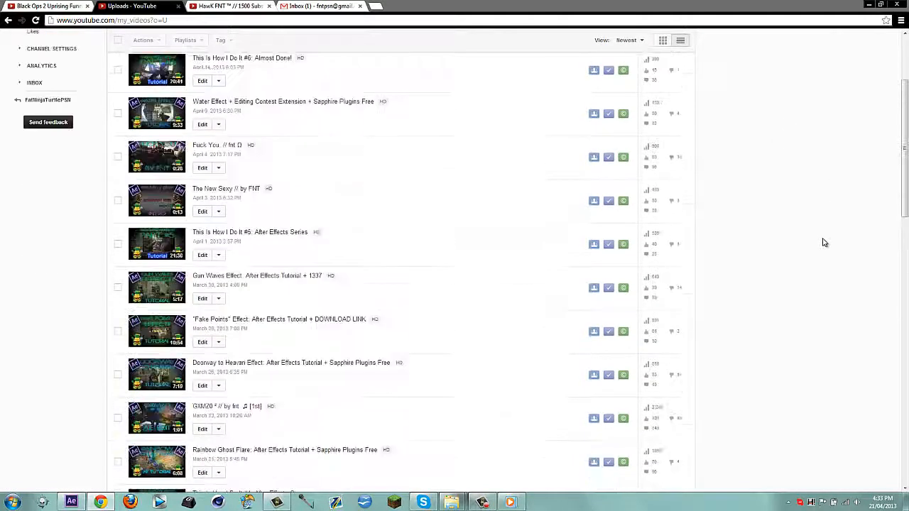
pyautogui.scroll(5, 822, 243)
pyautogui.click(100, 502)
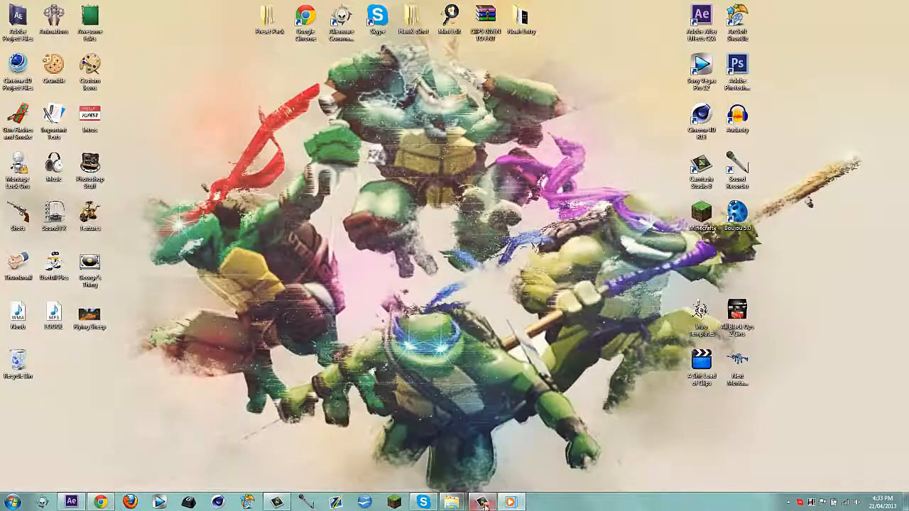
pyautogui.click(482, 502)
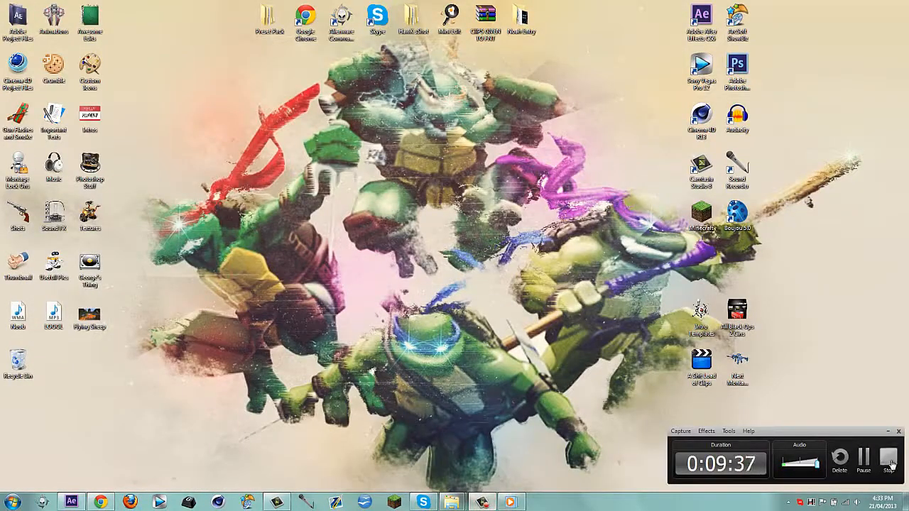